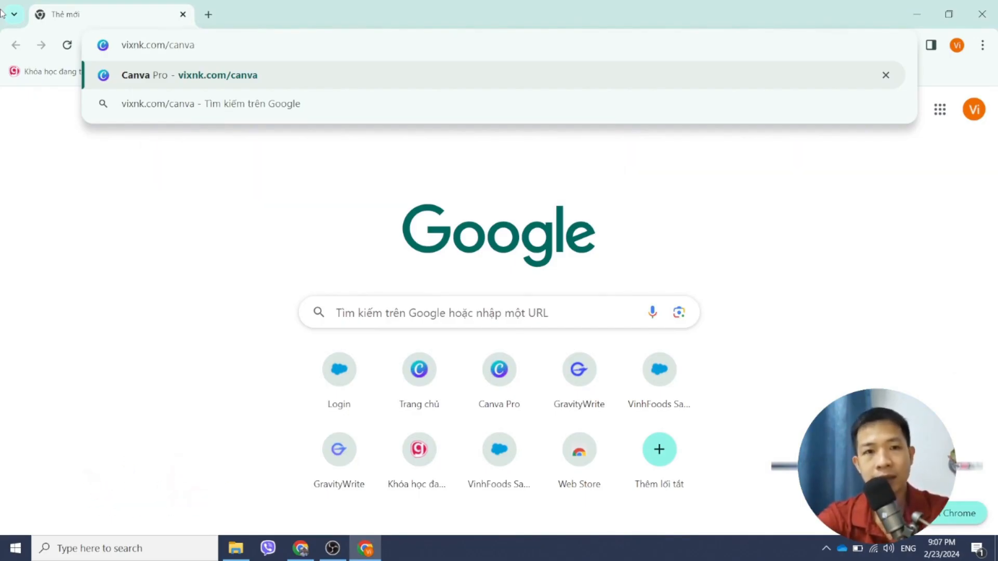
- Open vixnk.com/canva and sign up to Canva by continuing with the existing Google account
key("Return")
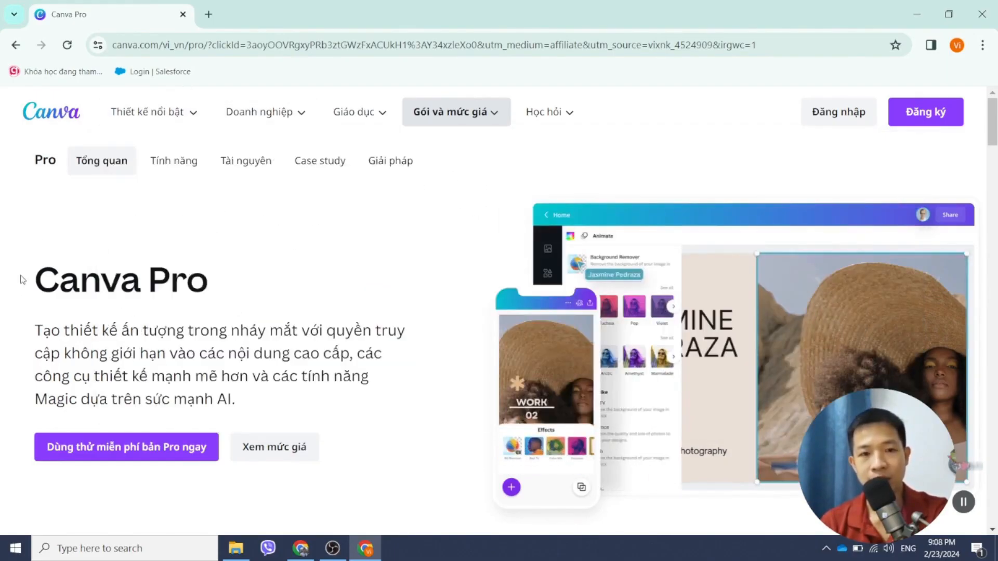
left_click(930, 112)
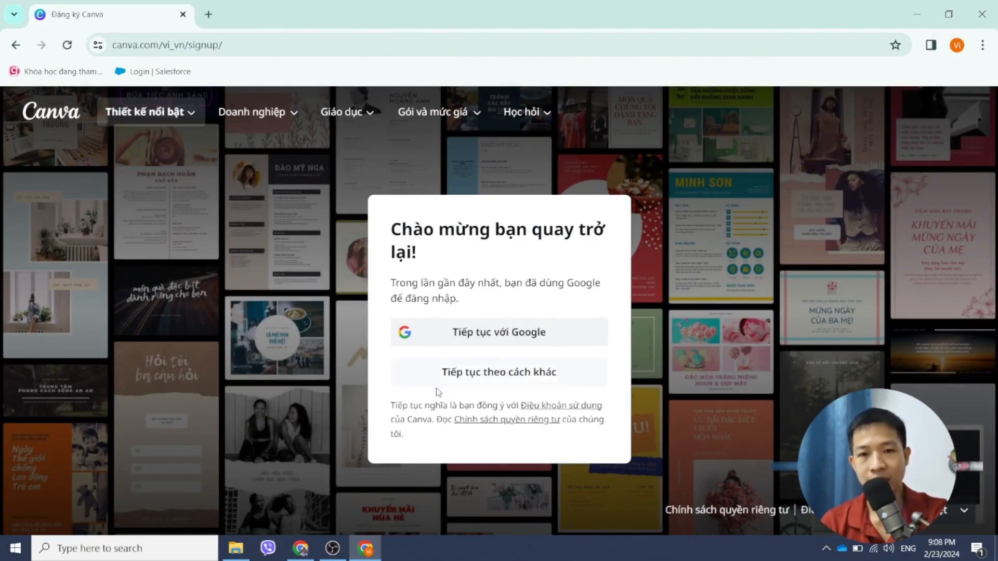
left_click(485, 337)
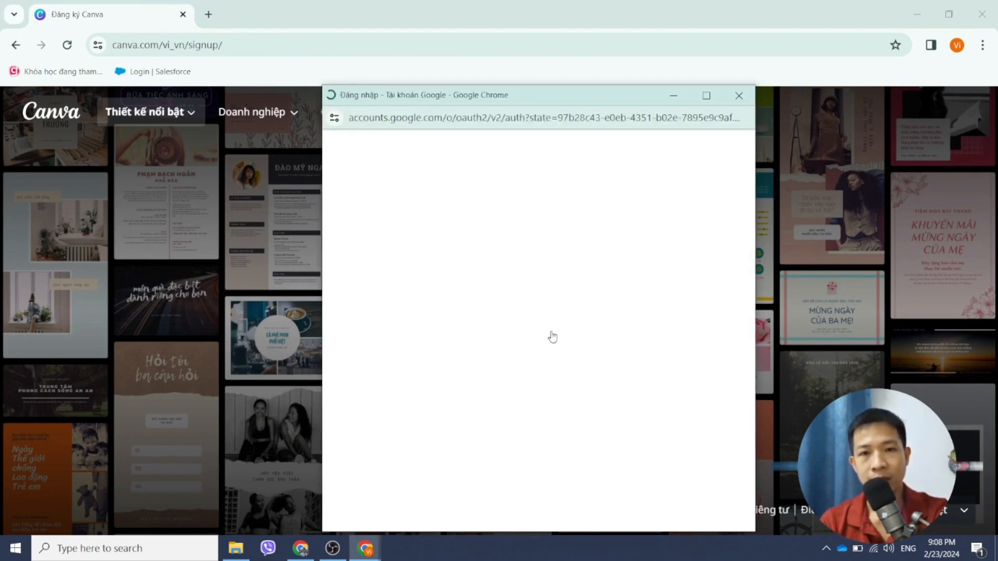
scroll(521, 350, "down", 3)
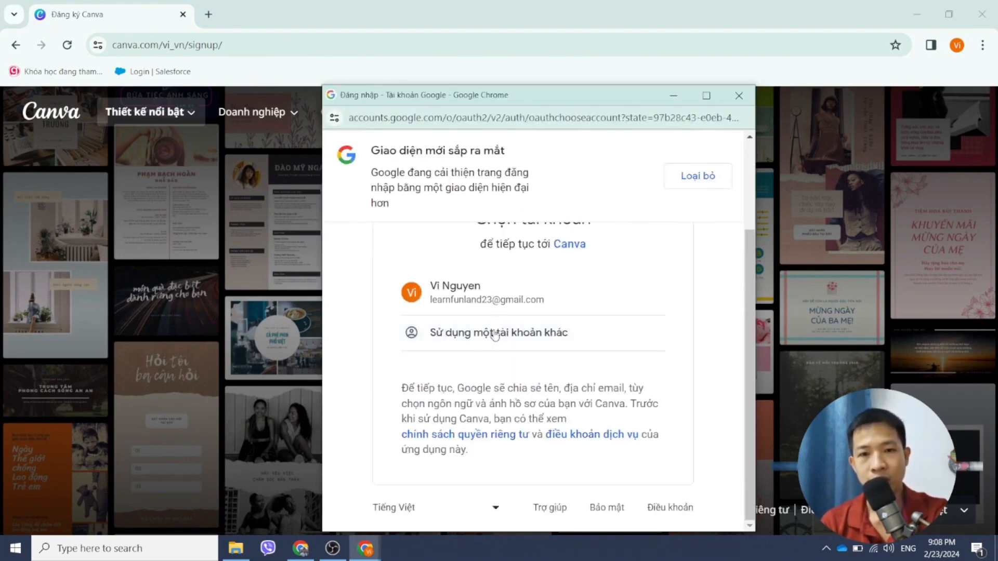
left_click(465, 304)
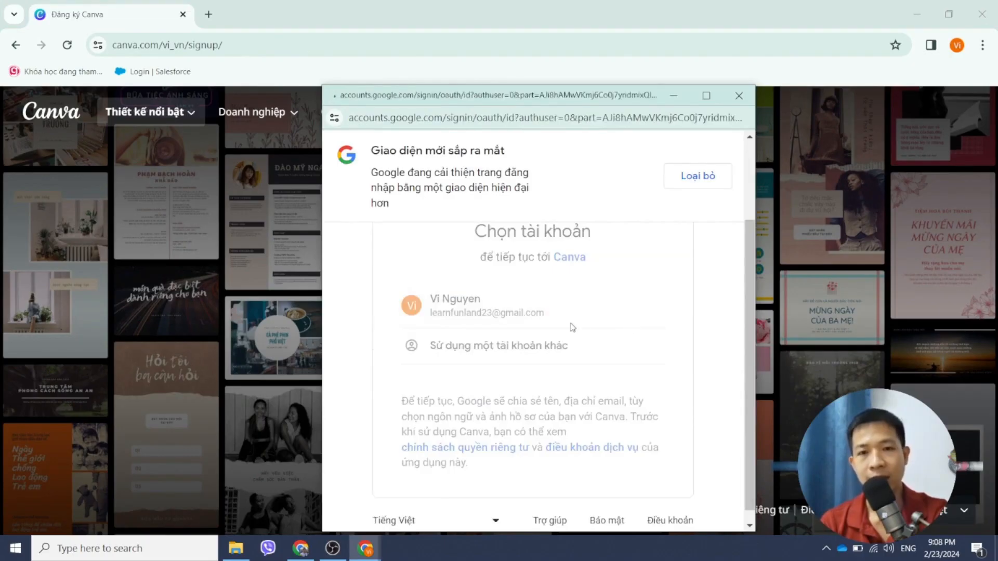
scroll(586, 323, "down", 3)
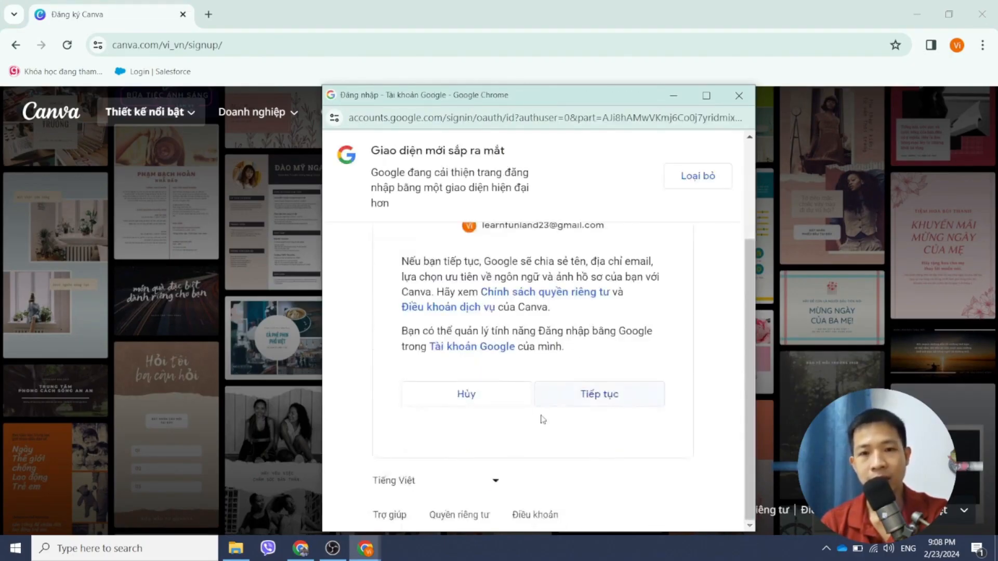
left_click(602, 400)
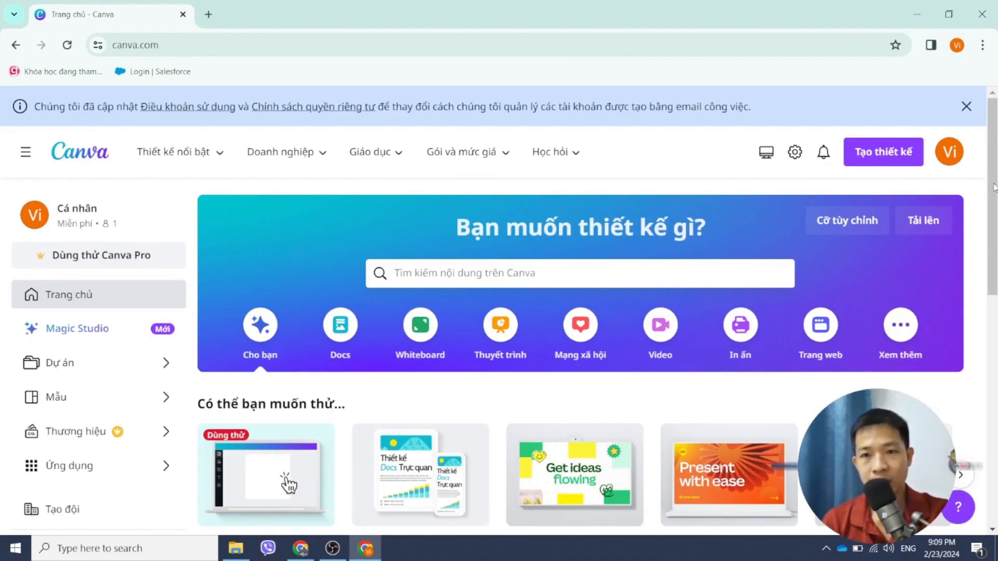
scroll(994, 187, "down", 1)
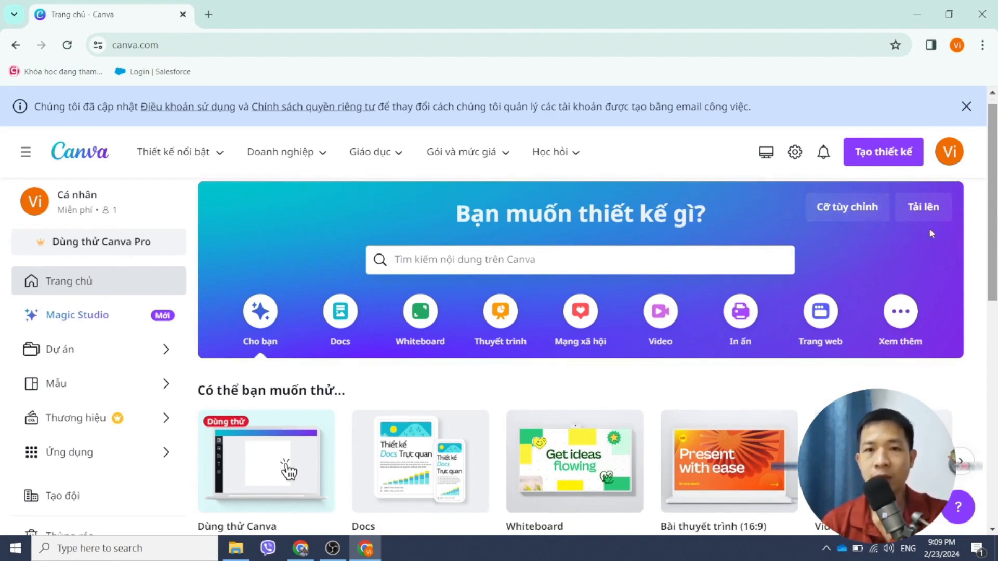
scroll(996, 192, "down", 1)
left_click_drag(995, 190, 993, 187)
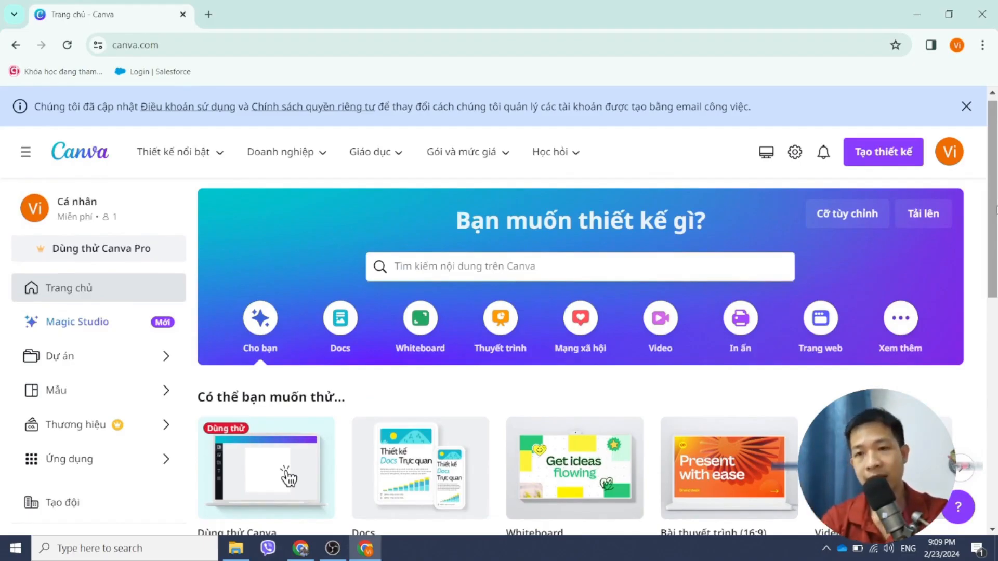
scroll(499, 311, "down", 1)
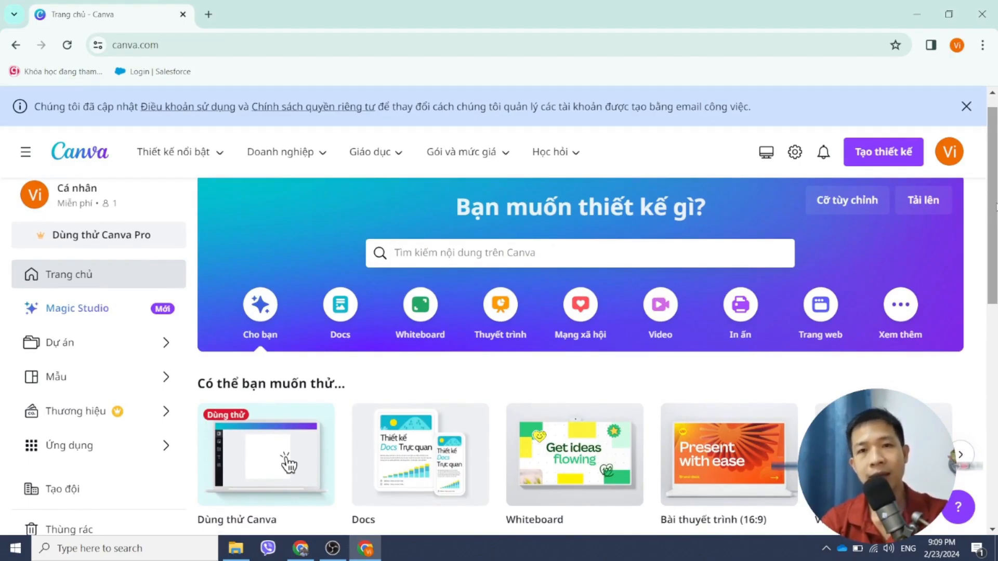
mouse_move(996, 186)
left_mouse_down()
mouse_move(996, 203)
mouse_move(997, 182)
left_mouse_up()
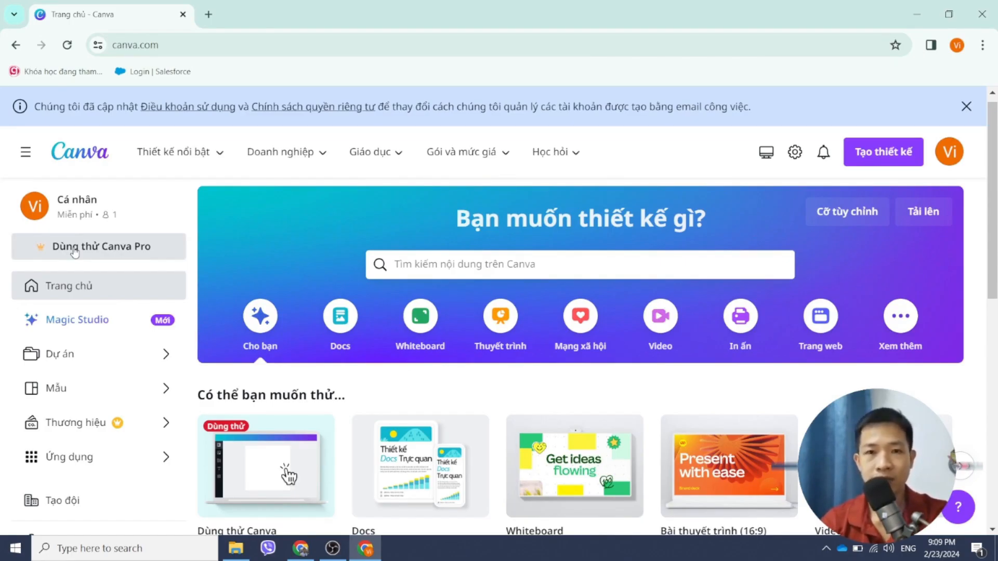
mouse_move(249, 192)
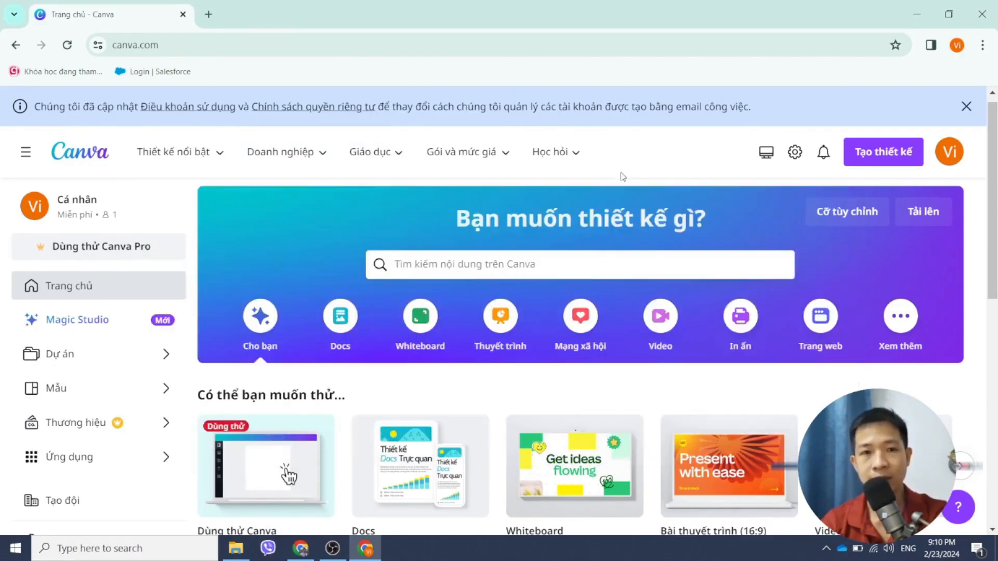
- Switch to the other Chrome window and load vixnk.com/canva to reach the Canva Pro 2024 team's home page
key("alt+Tab")
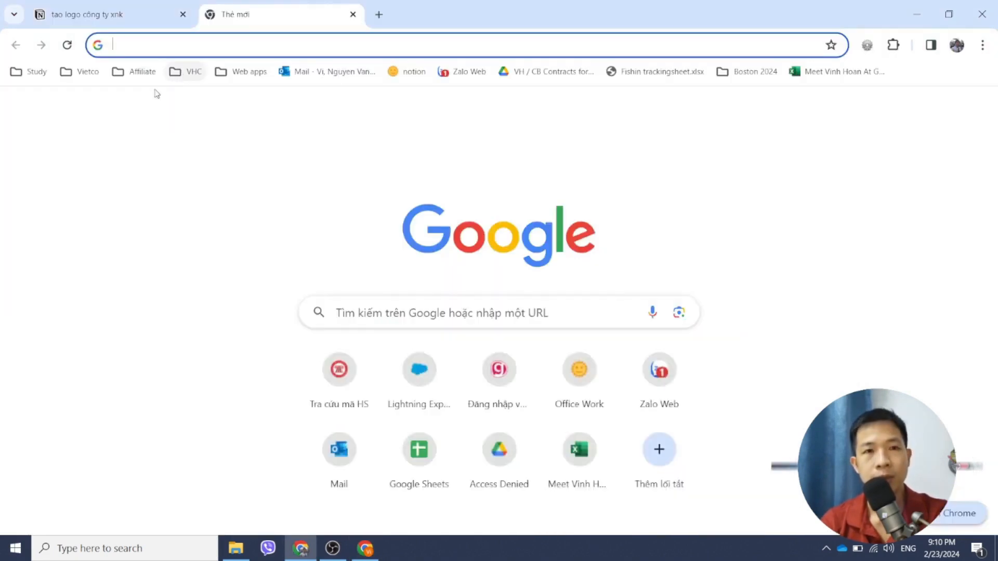
type("ca")
key("BackSpace")
key("BackSpace")
key("BackSpace")
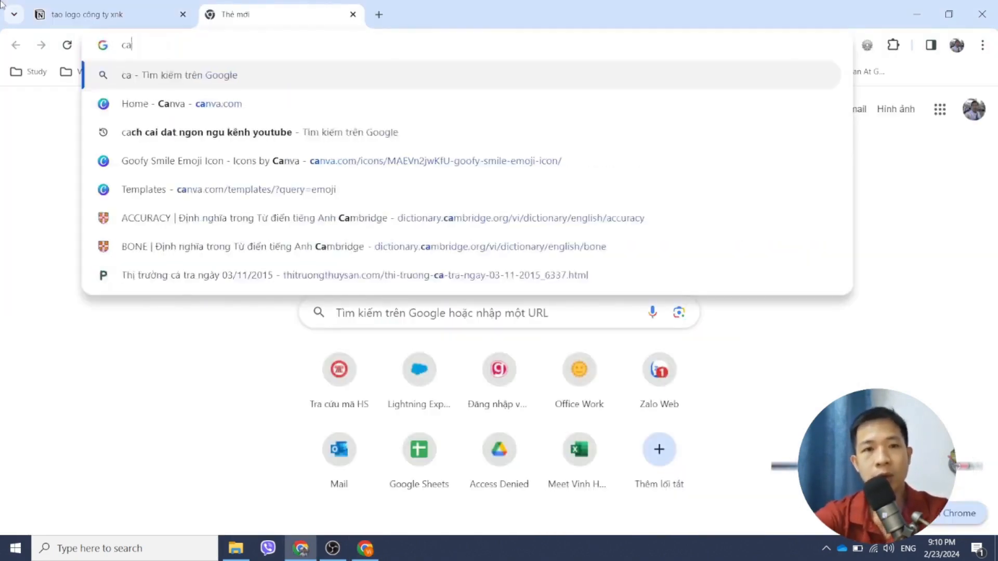
type("vi")
key("BackSpace")
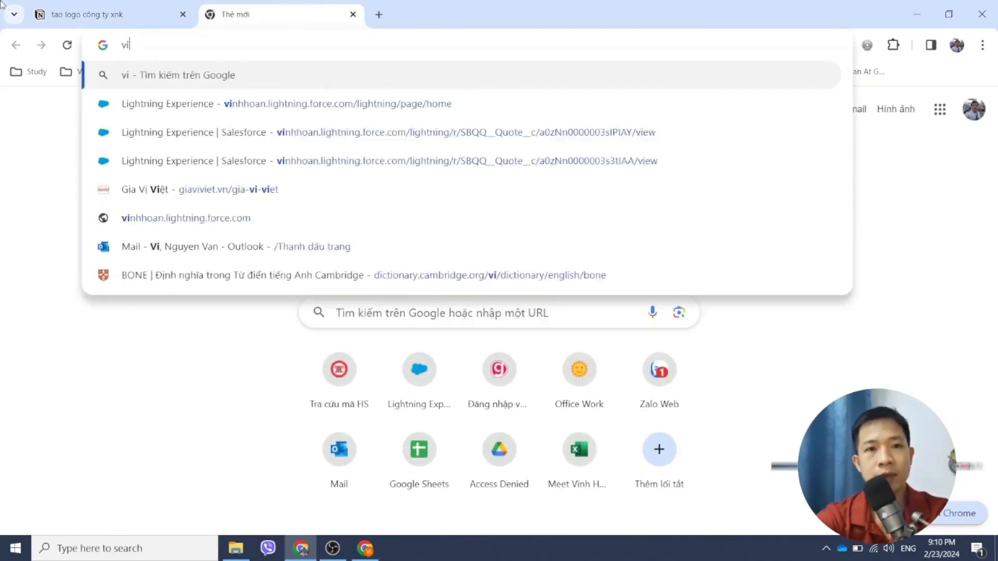
type("xnk.com")
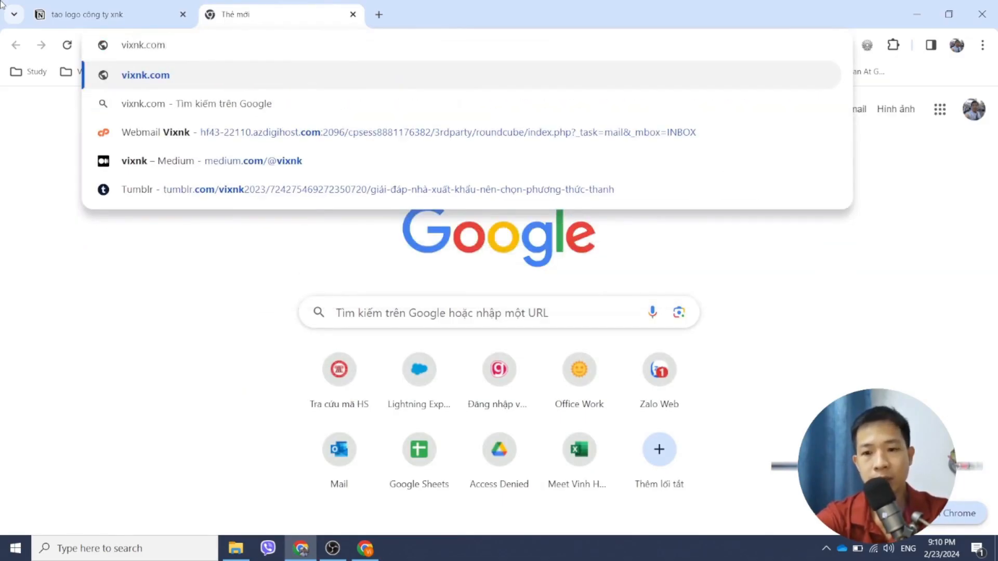
type("/canva")
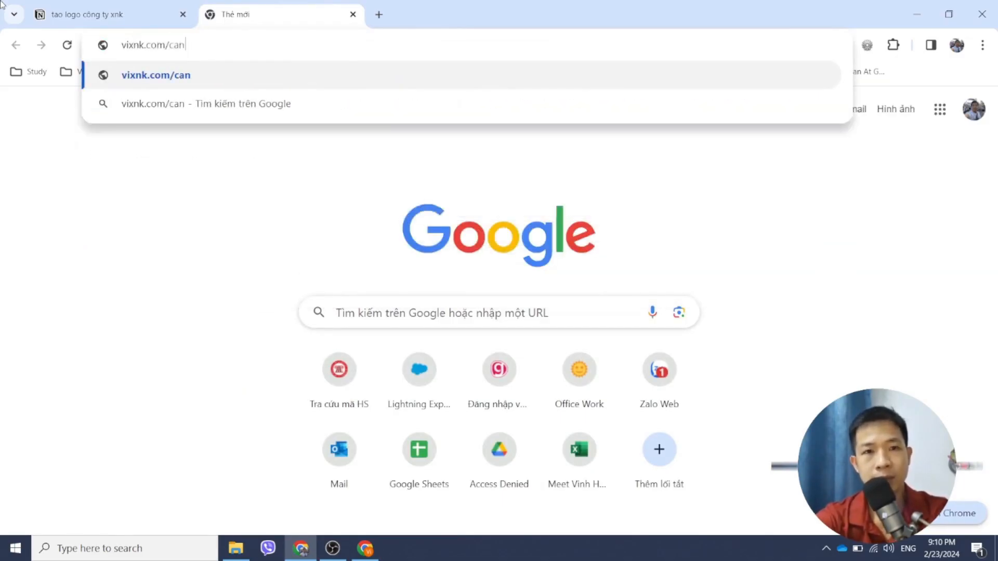
key("Return")
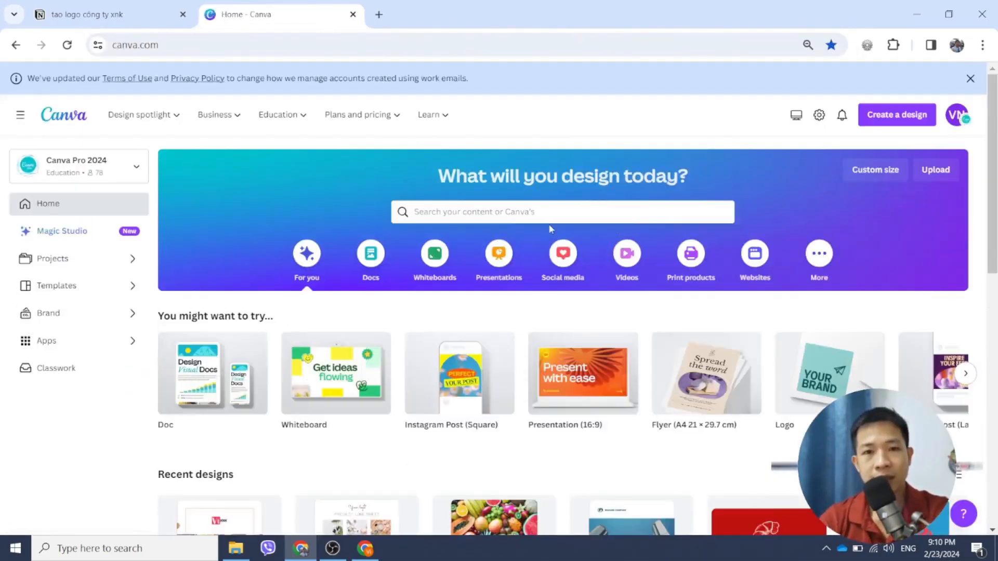
scroll(551, 238, "down", 3)
scroll(551, 238, "up", 3)
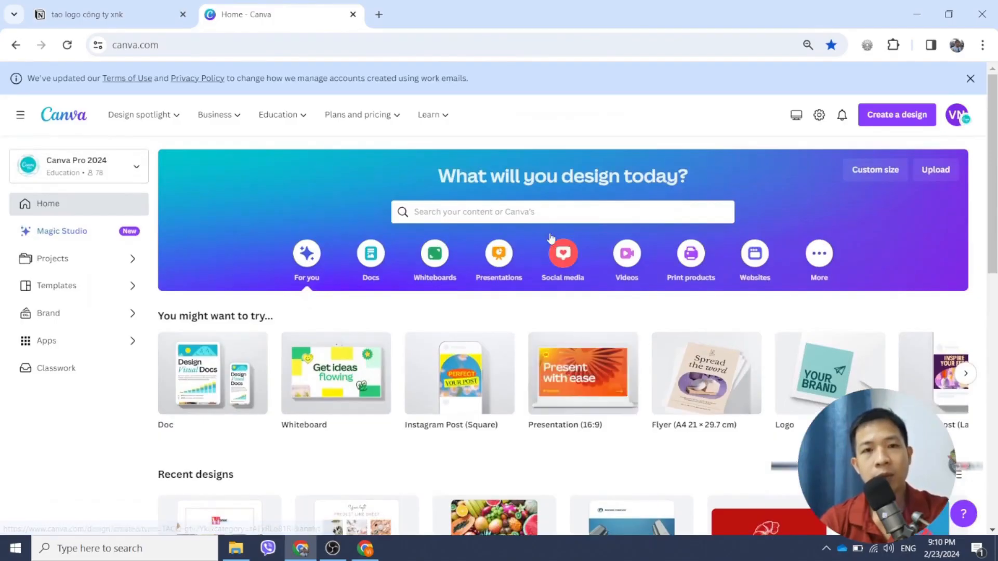
- Search Google for "logo walmart" in a new browser tab and preview the Logowik version of the logo
left_click(378, 14)
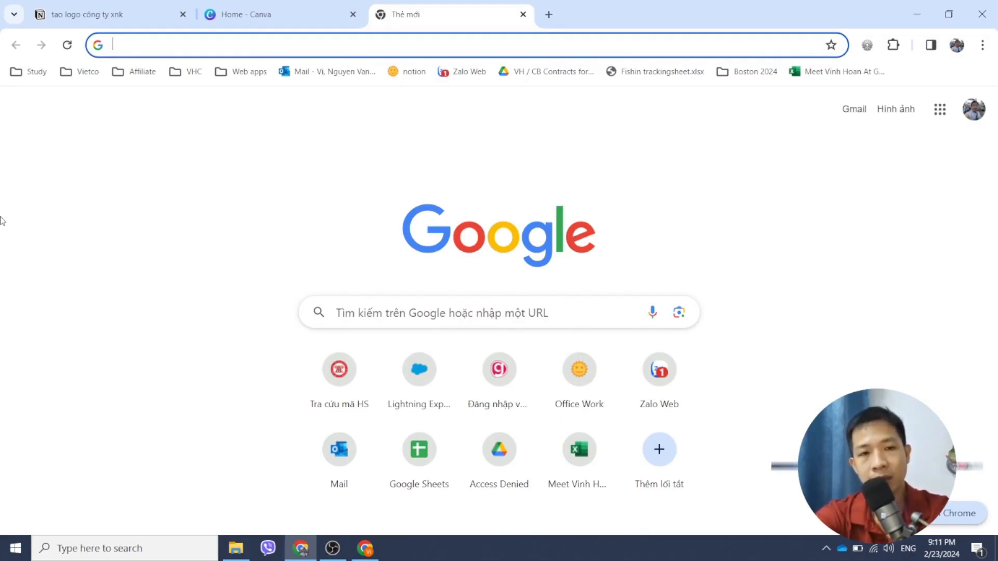
type("logo walmart")
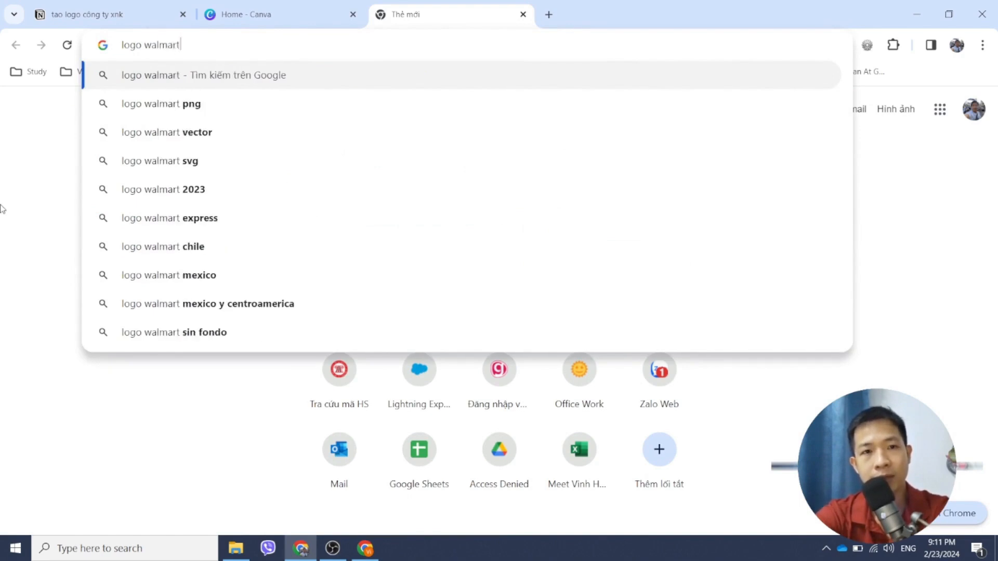
key("Return")
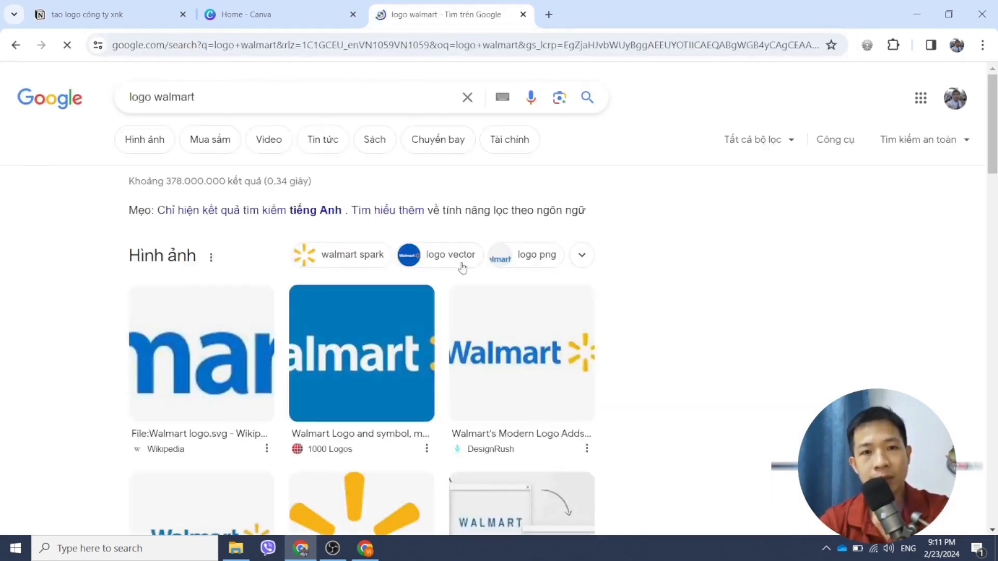
scroll(467, 232, "down", 4)
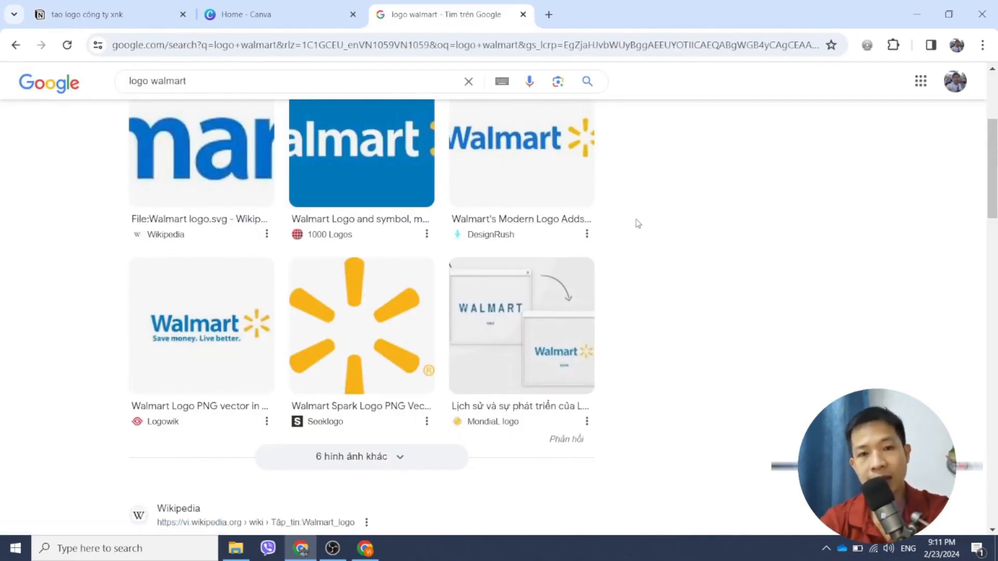
left_click(198, 329)
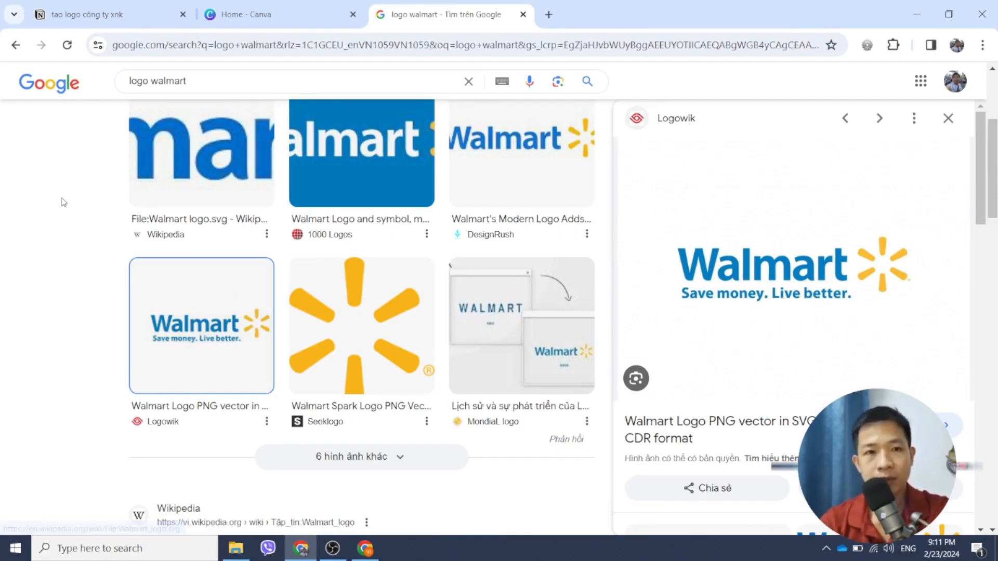
- Search Google for "gorton's logo" and preview the logo image from The National Provisioner
scroll(63, 208, "up", 5)
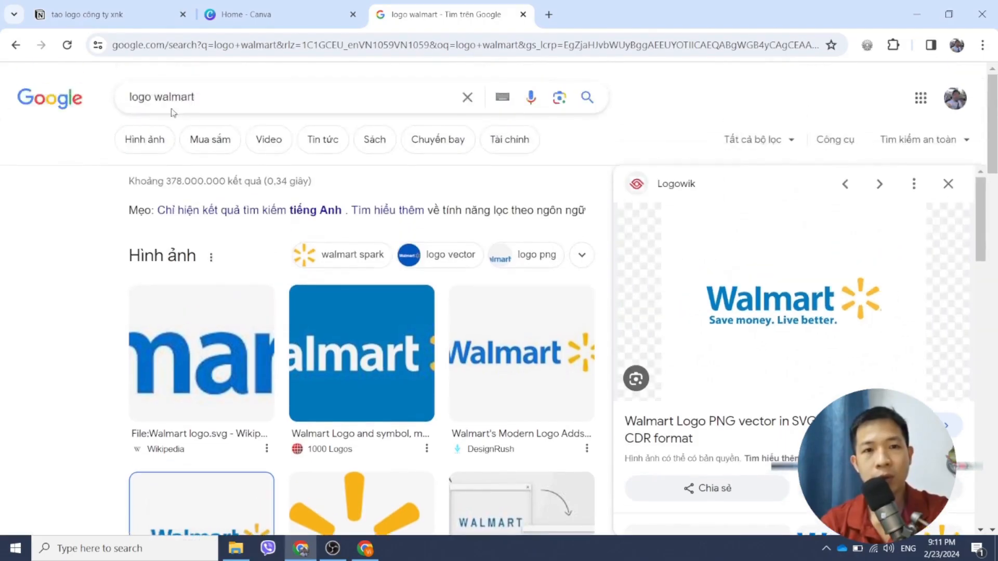
double_click(159, 97)
type("go g")
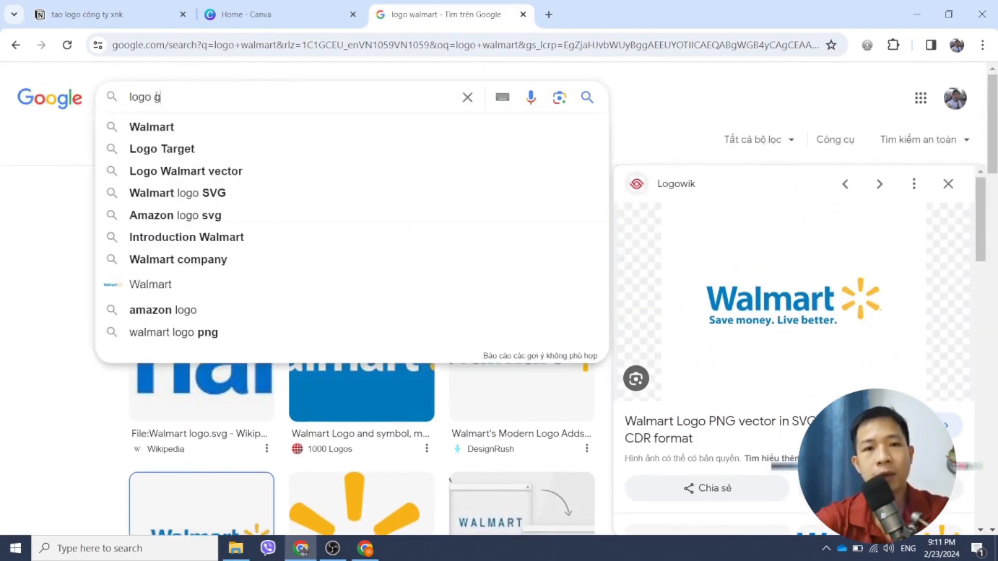
type("orton")
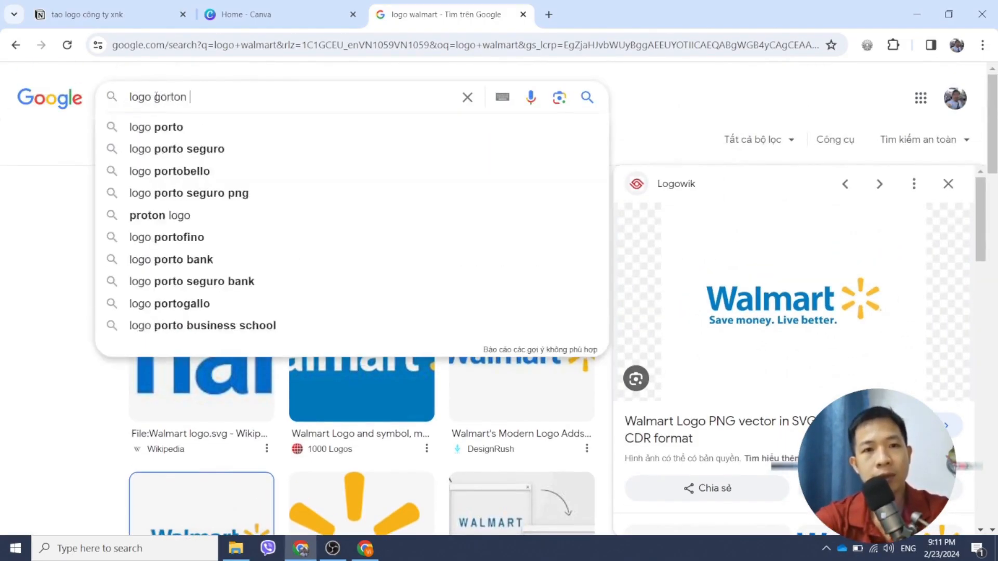
key("Down")
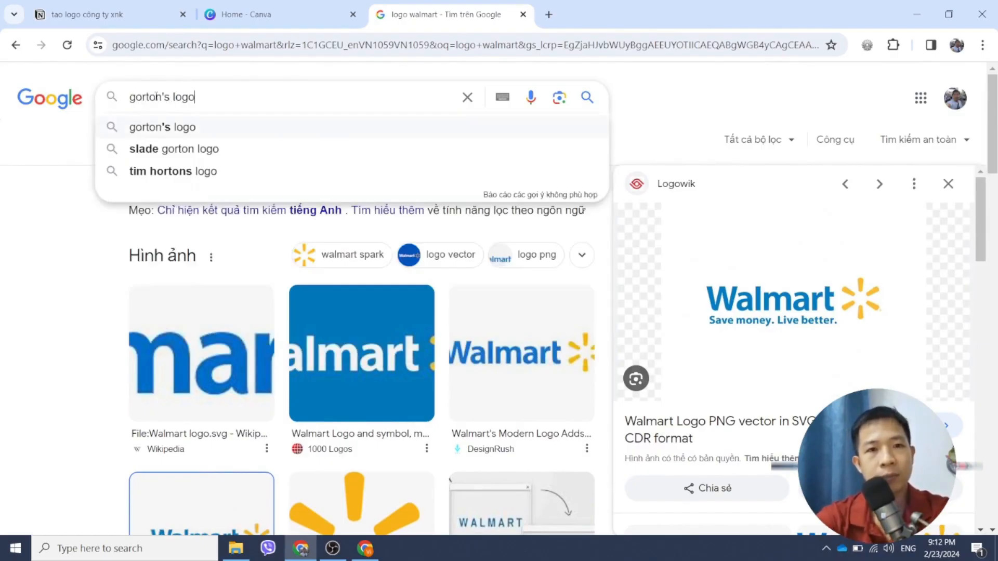
key("Return")
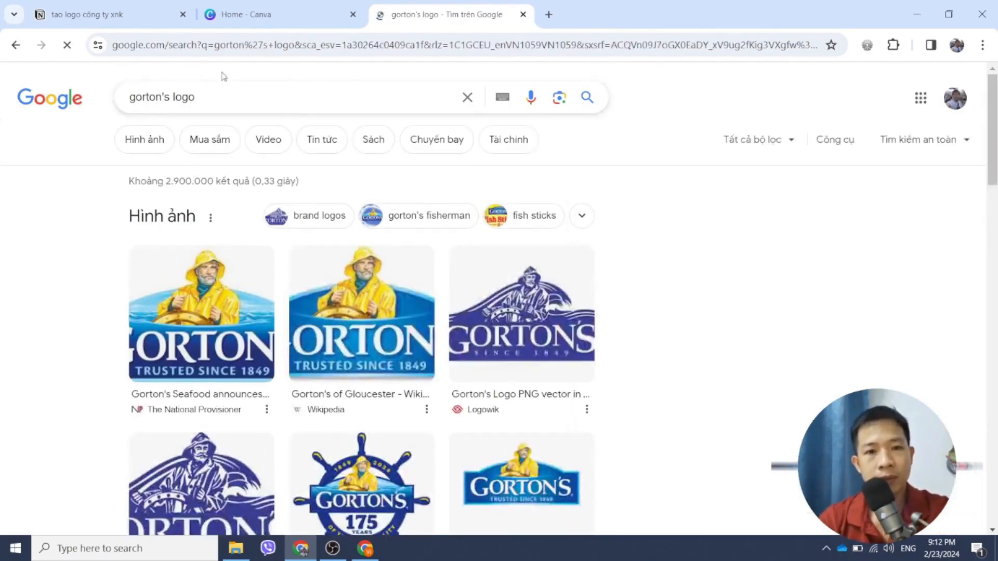
scroll(525, 296, "down", 3)
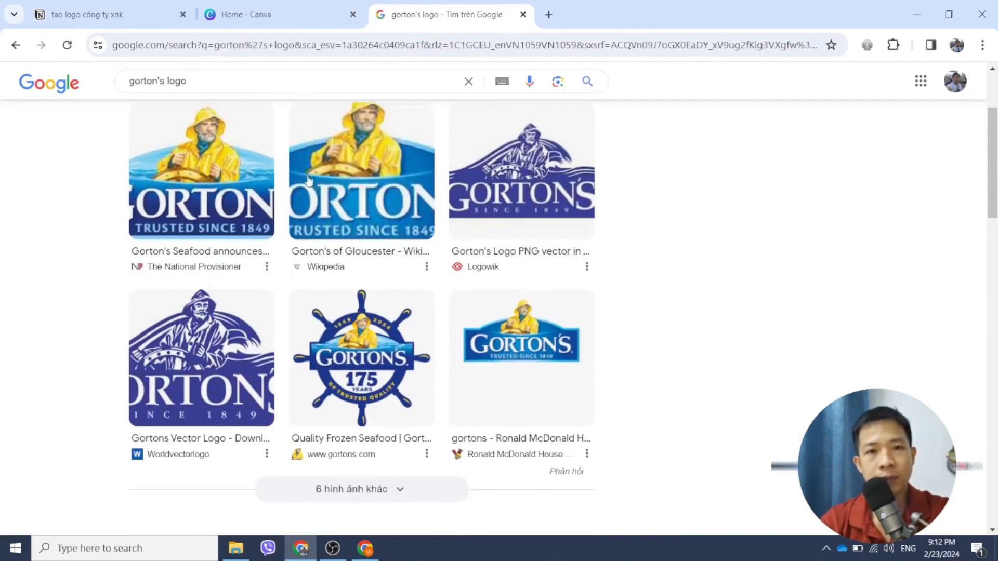
left_click(195, 178)
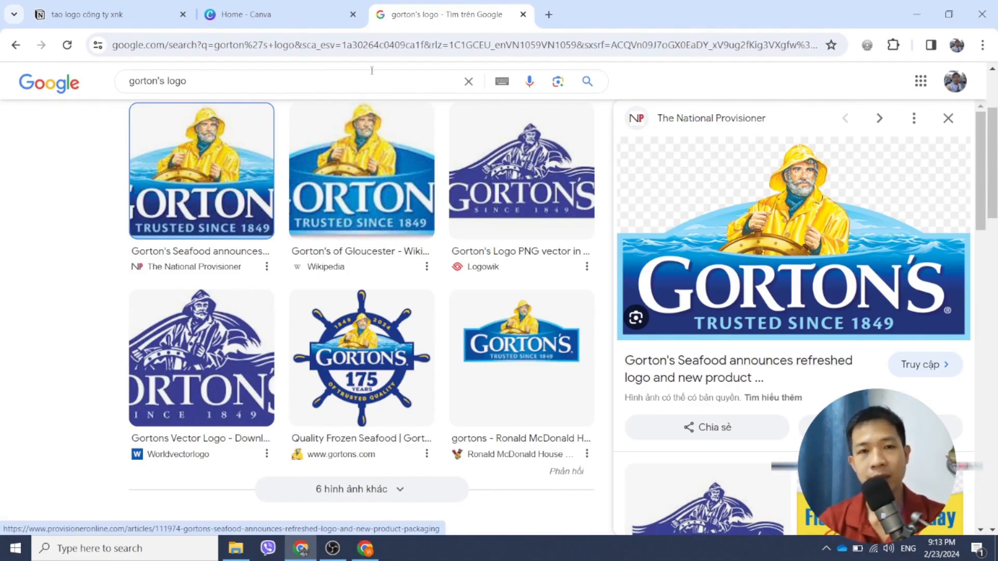
- Return to the Canva home page and create a new blank design of the Logo type
left_click(224, 6)
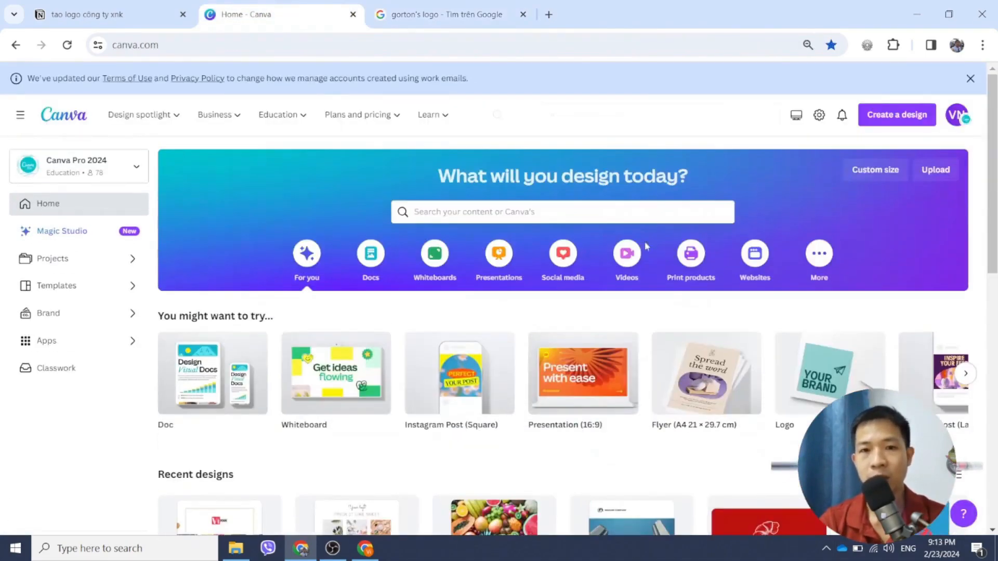
left_click(581, 203)
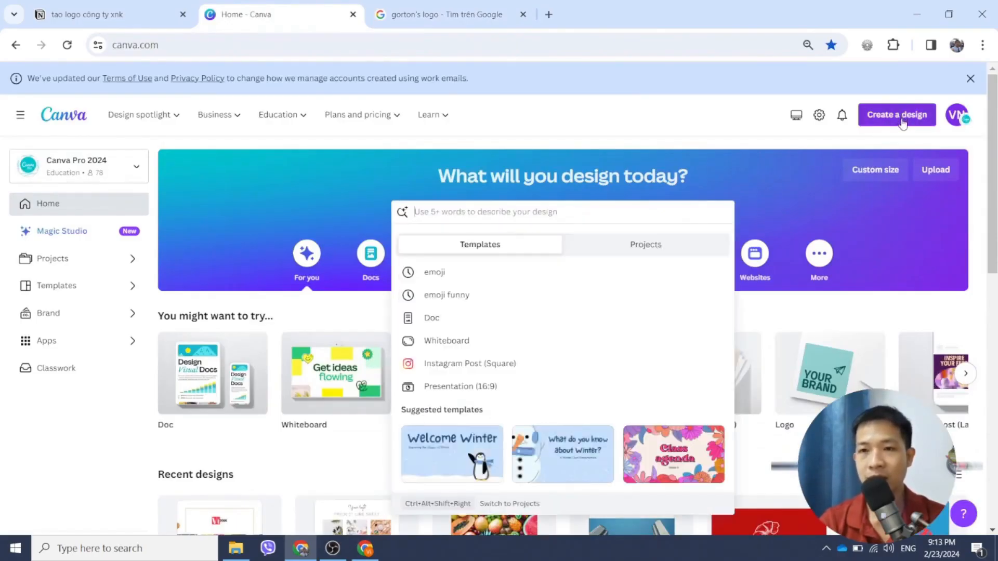
left_click(898, 115)
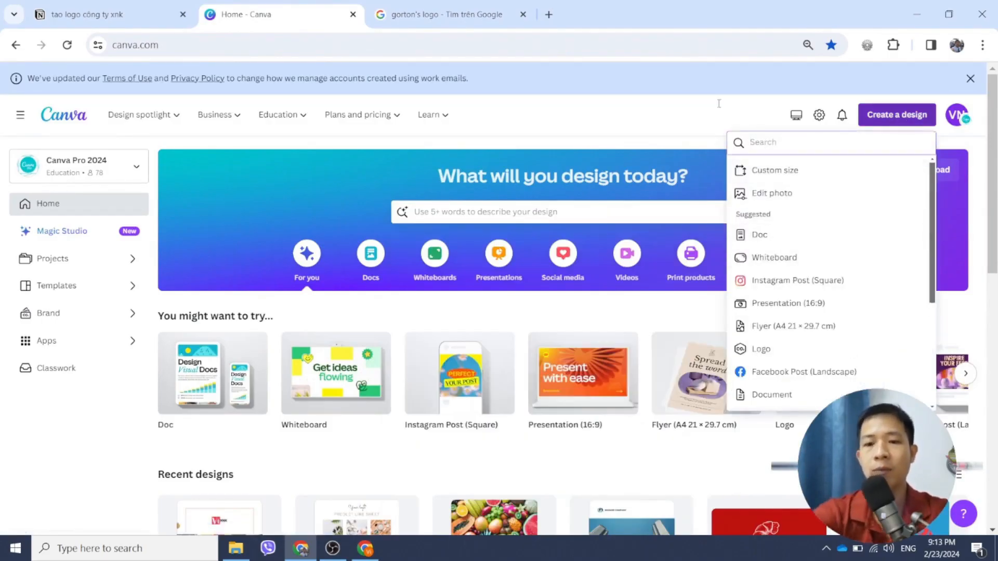
type("logo")
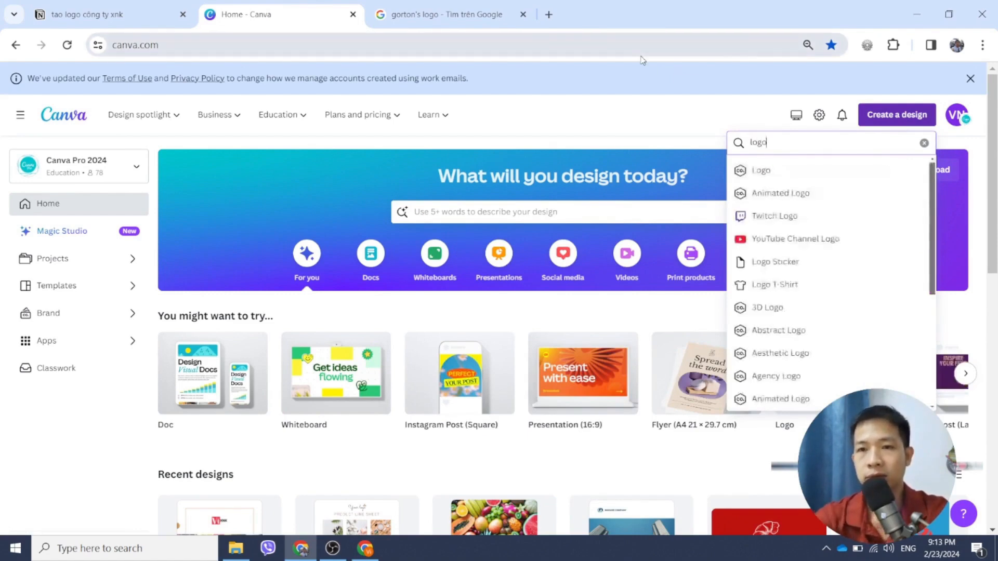
left_click(776, 174)
- Search the logo templates for "fish" and browse the designs
left_click(102, 124)
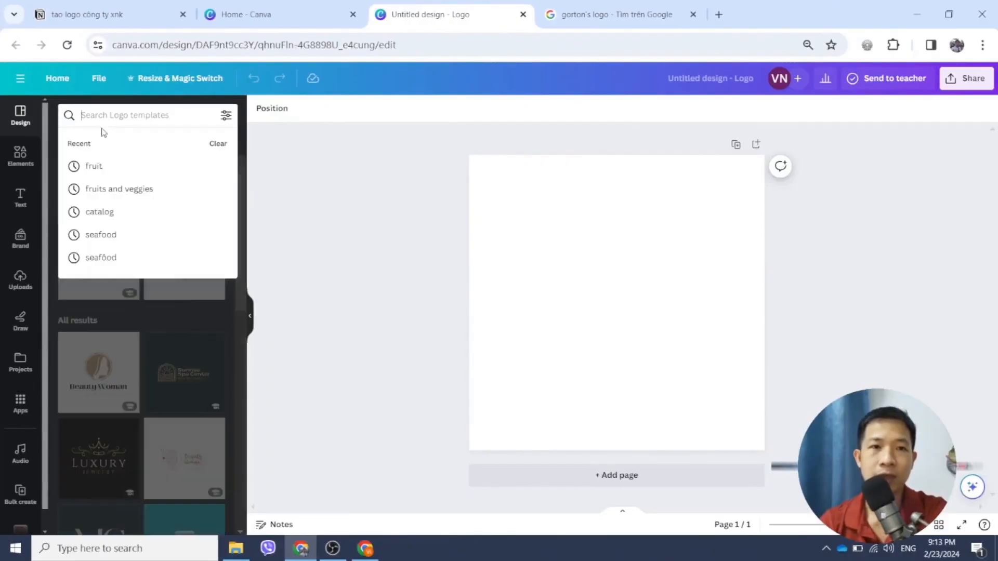
type("fi")
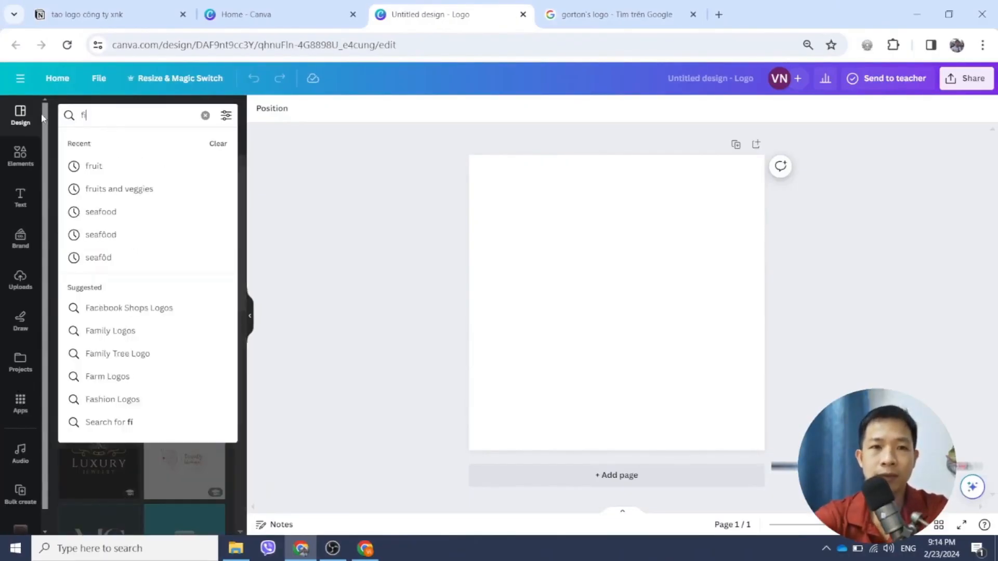
type("sh")
key("Return")
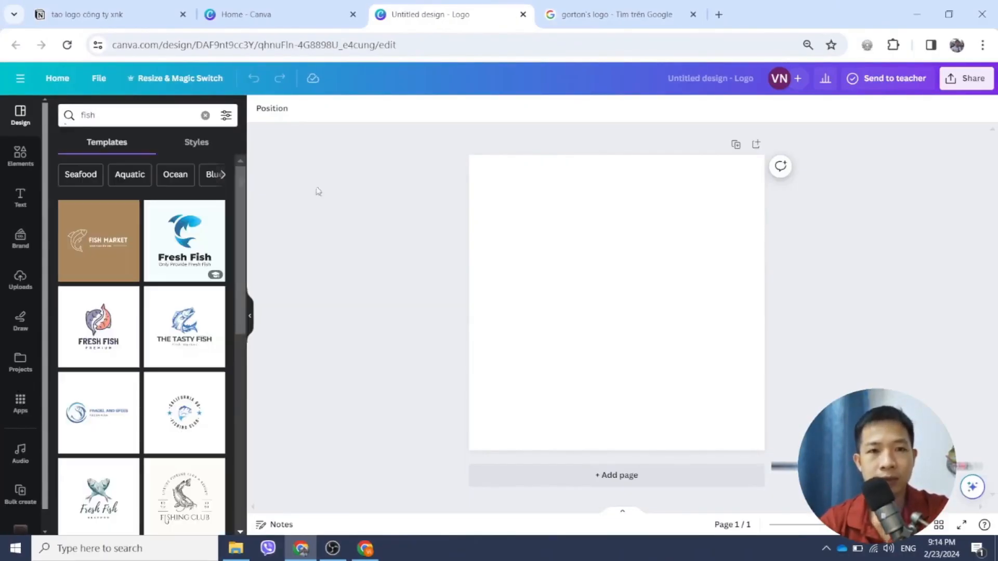
scroll(192, 400, "down", 3)
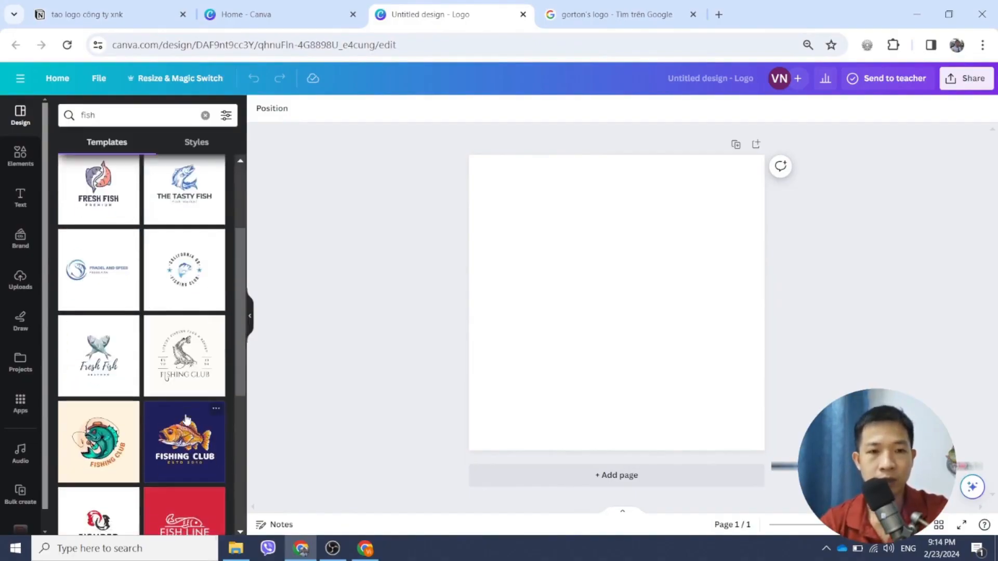
scroll(191, 406, "down", 1)
scroll(183, 419, "up", 4)
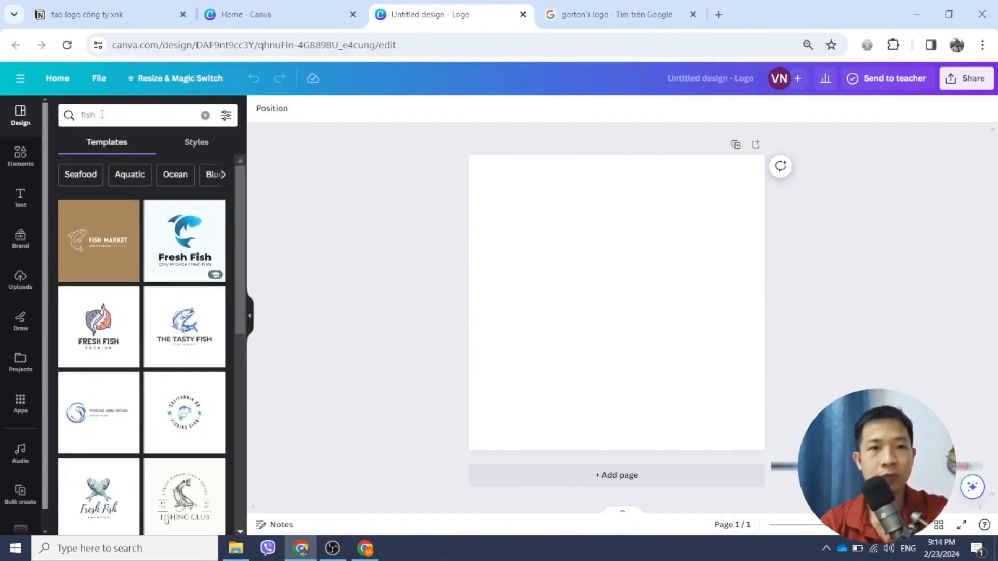
- Search the logo templates for "fruit" and apply the Fruits Bowl fruit salad template to the page
left_click(102, 115)
type("freuit")
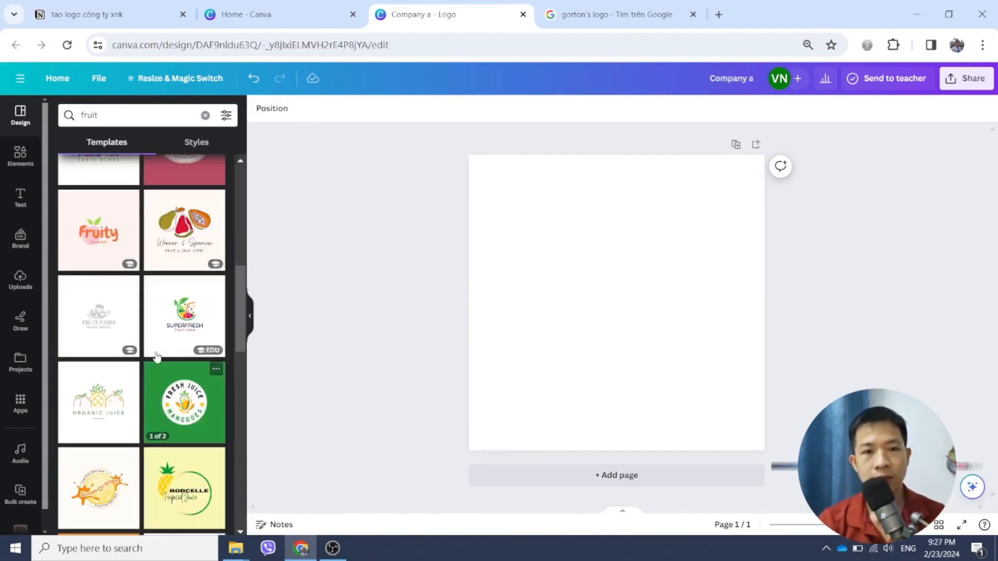
scroll(154, 345, "up", 5)
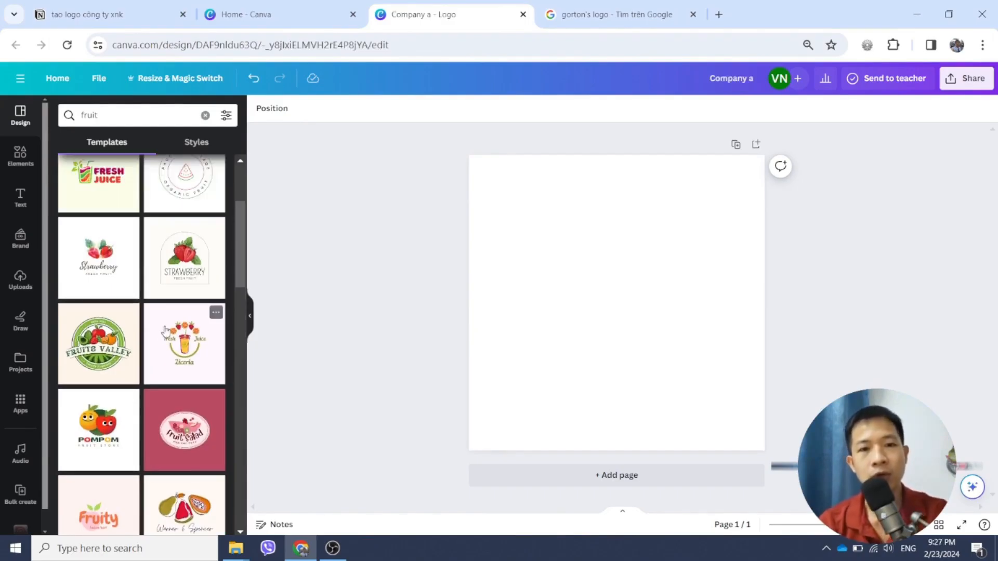
scroll(162, 334, "up", 1)
scroll(161, 334, "up", 3)
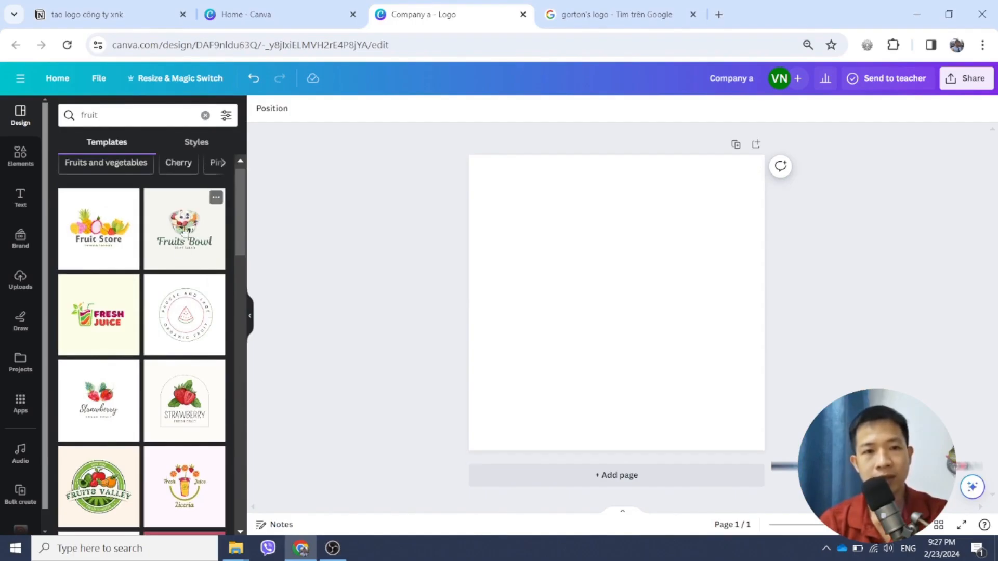
left_click(184, 244)
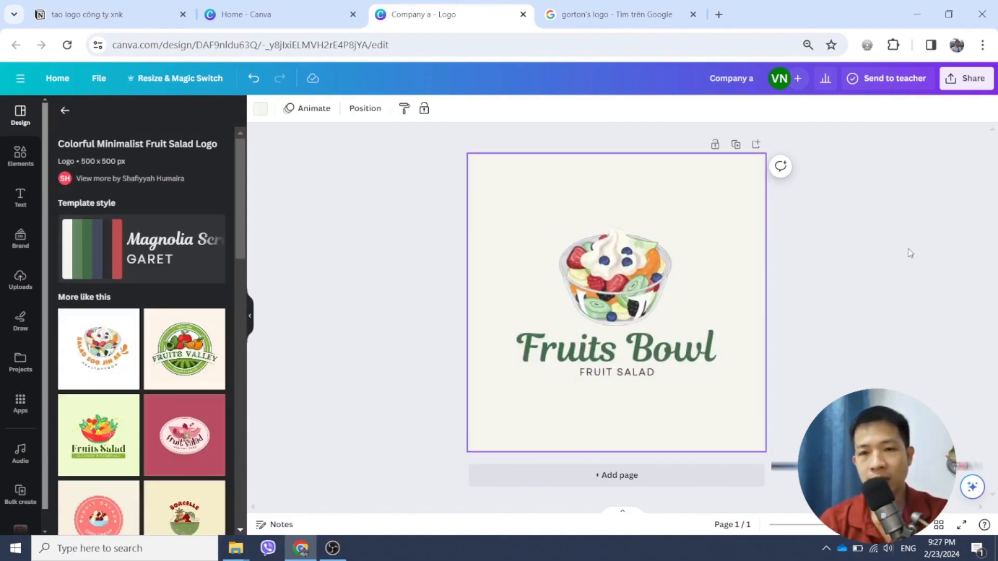
- Delete the fruit salad bowl image from the logo and leave the template's details
left_click(600, 289)
key("Delete")
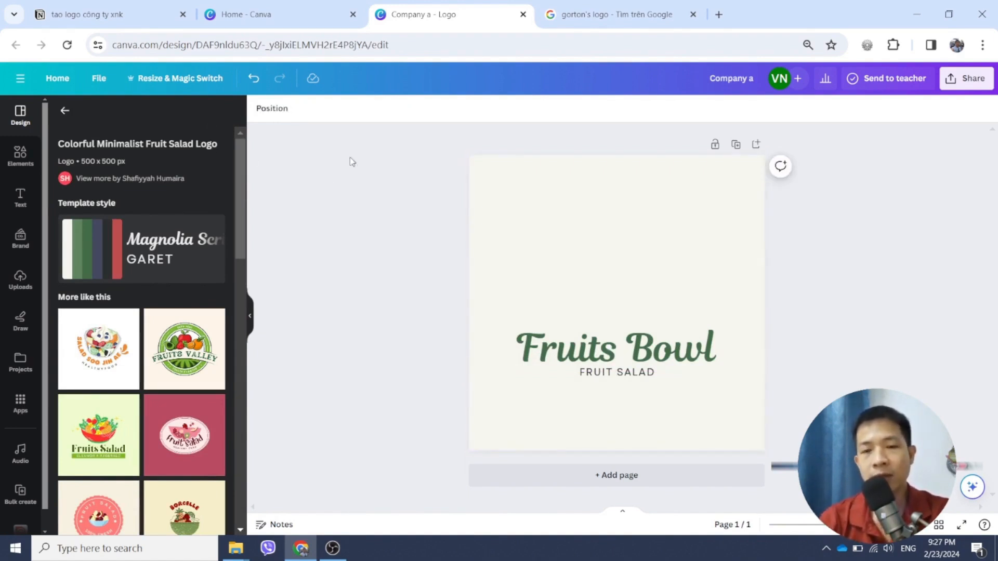
left_click(64, 111)
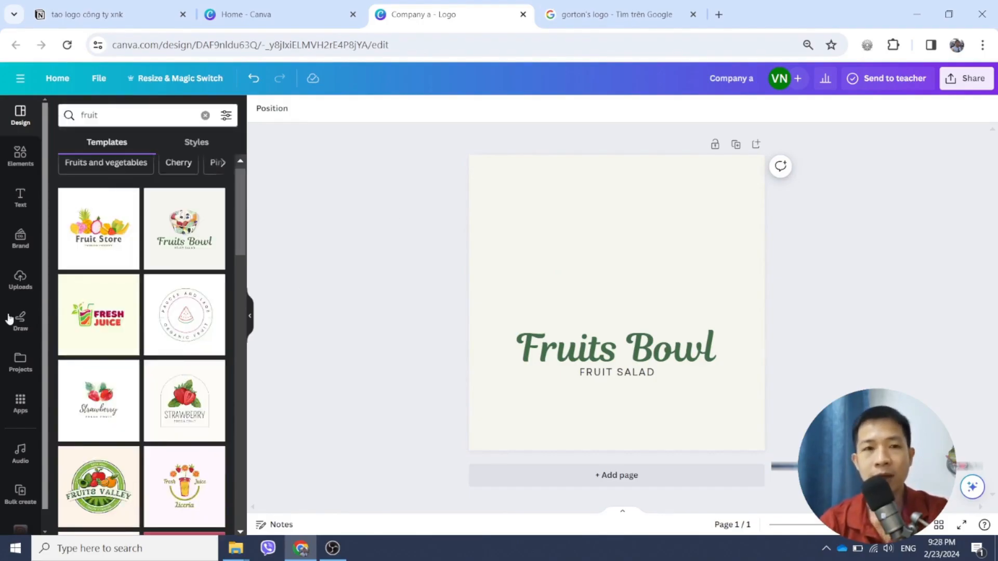
- Search the design elements for "mango" and narrow the results to graphics
left_click(19, 166)
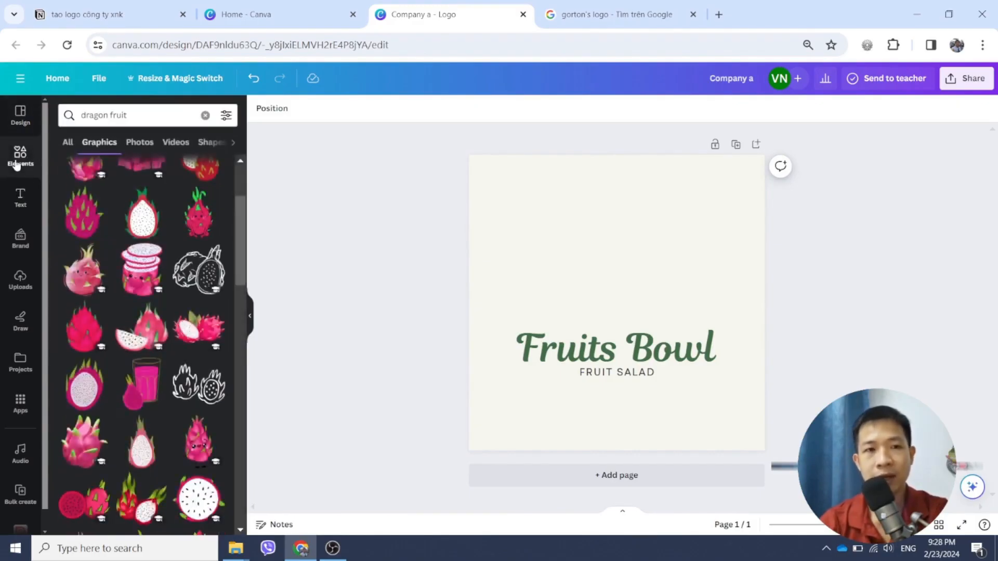
left_click(134, 115)
key("BackSpace")
type("mango")
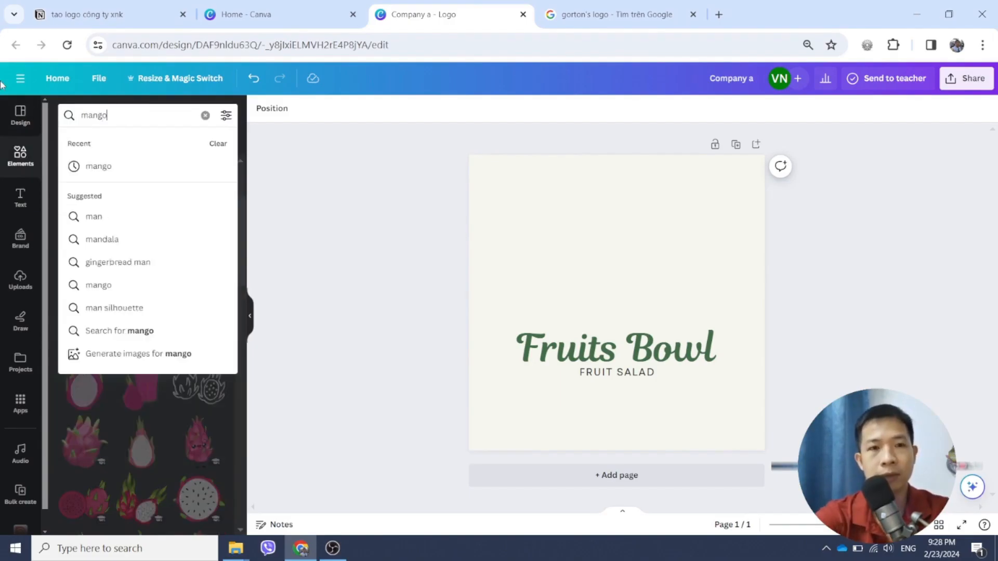
key("Return")
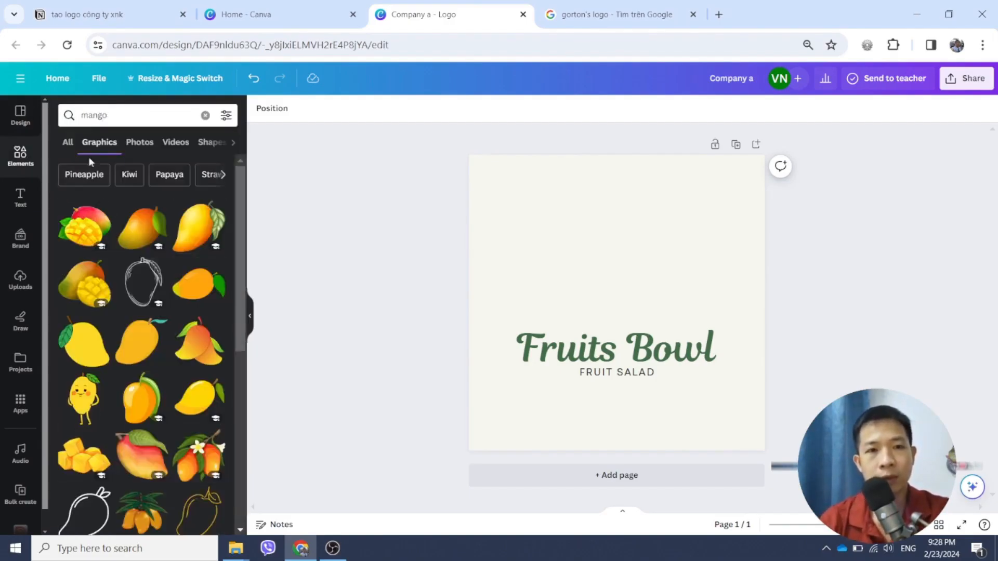
left_click(71, 146)
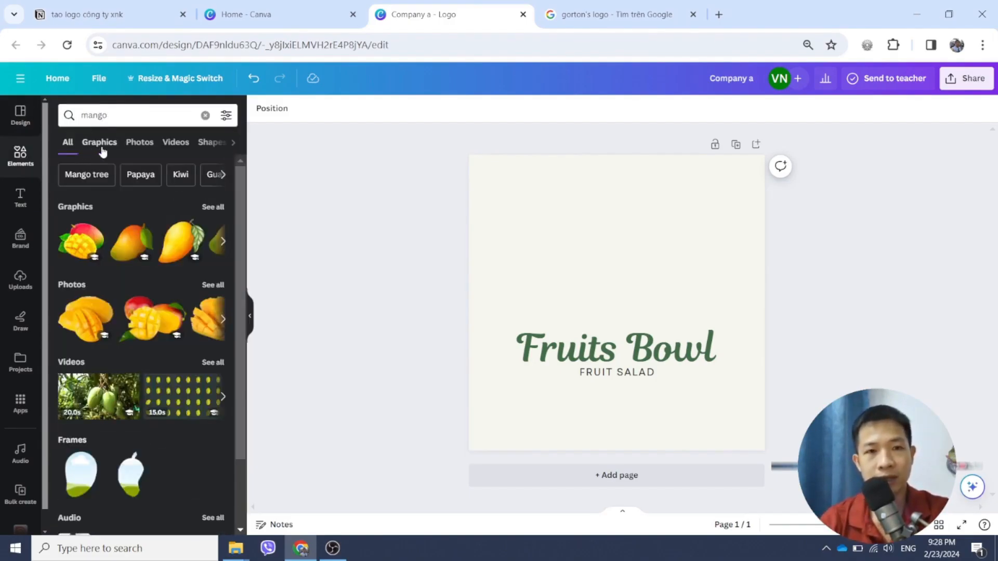
left_click(99, 143)
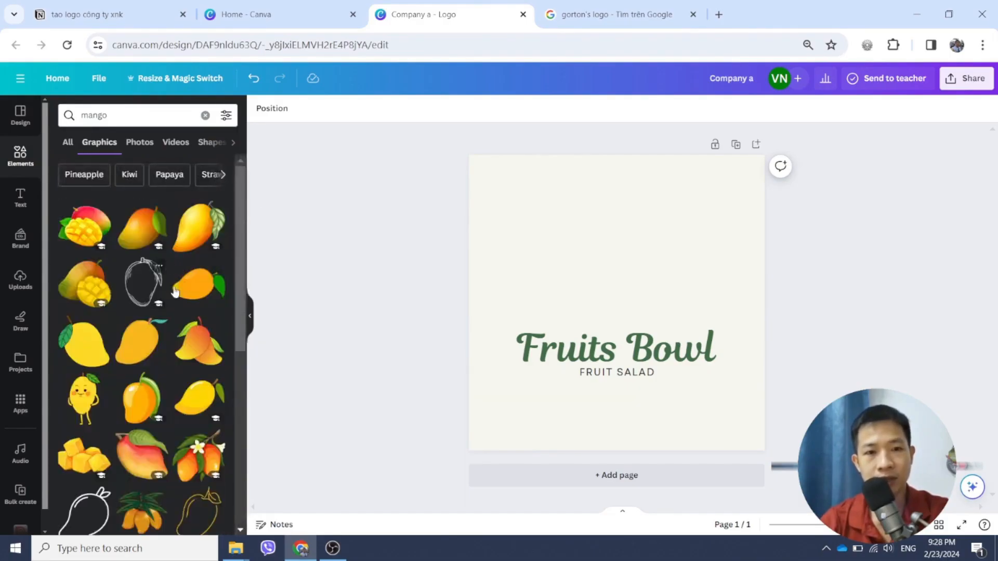
- Add the smiling mango character with arms and legs, enlarge it and centre it just above the Fruits Bowl title
scroll(93, 271, "down", 3)
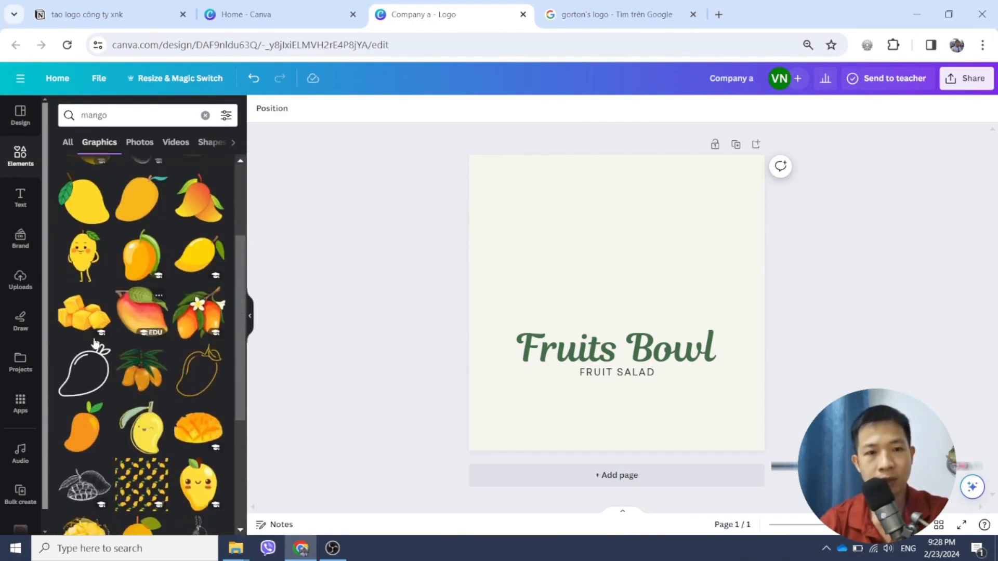
left_click(91, 260)
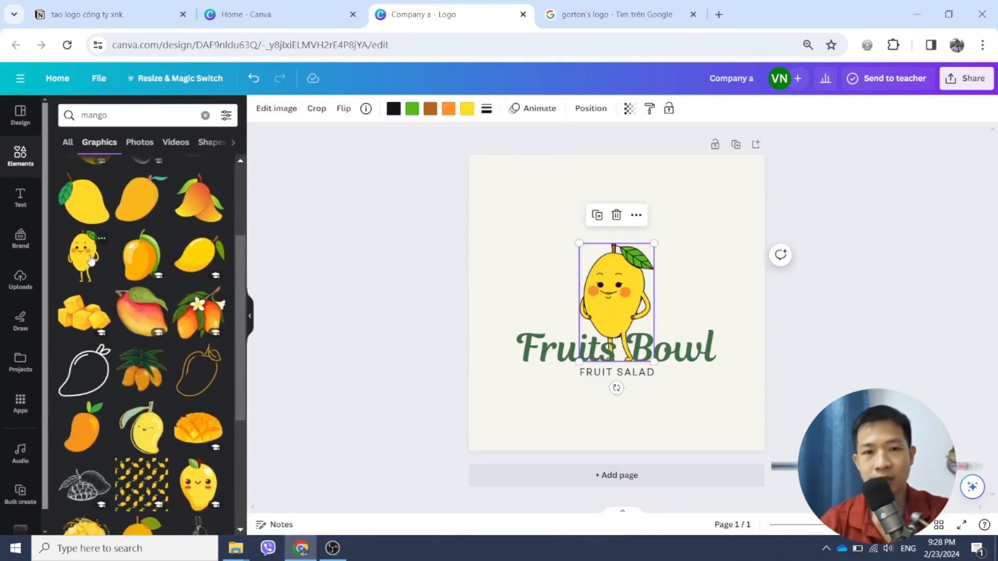
left_click_drag(578, 245, 501, 185)
left_click_drag(598, 273, 619, 286)
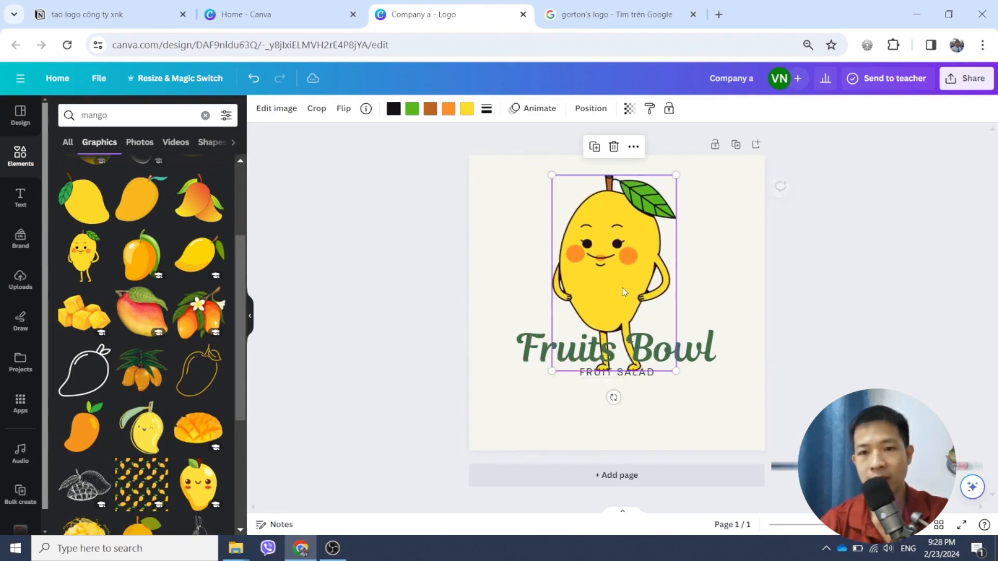
left_click_drag(672, 374, 649, 328)
left_click_drag(599, 270, 615, 271)
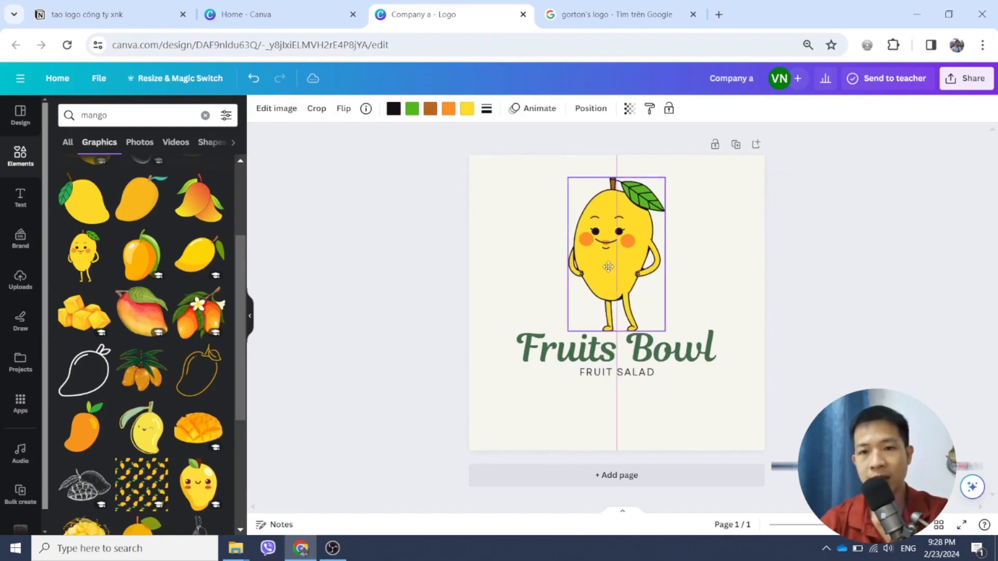
- Replace the "Fruits Bowl" title text with "Company A"
left_click(582, 355)
left_click(582, 355)
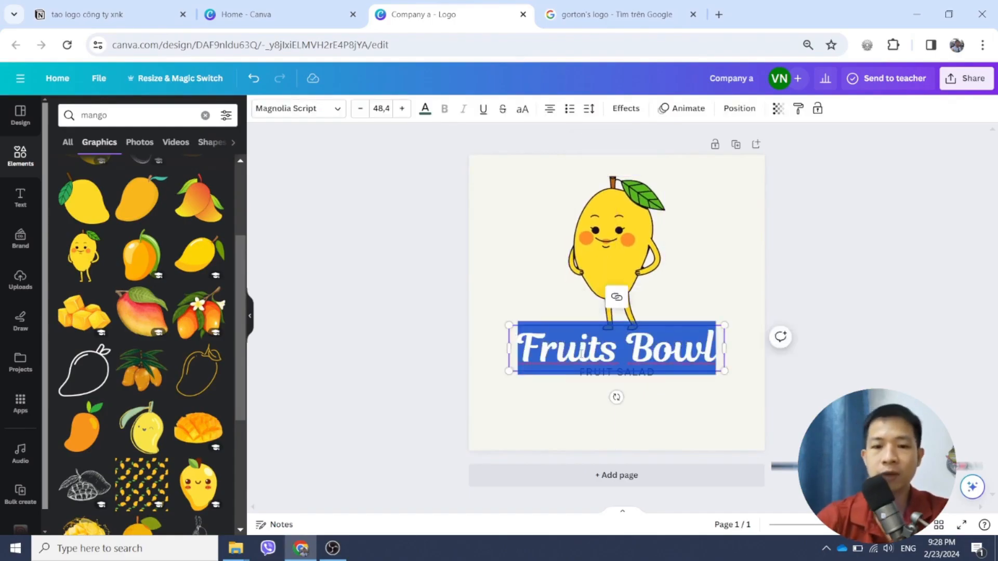
type("c")
key("BackSpace")
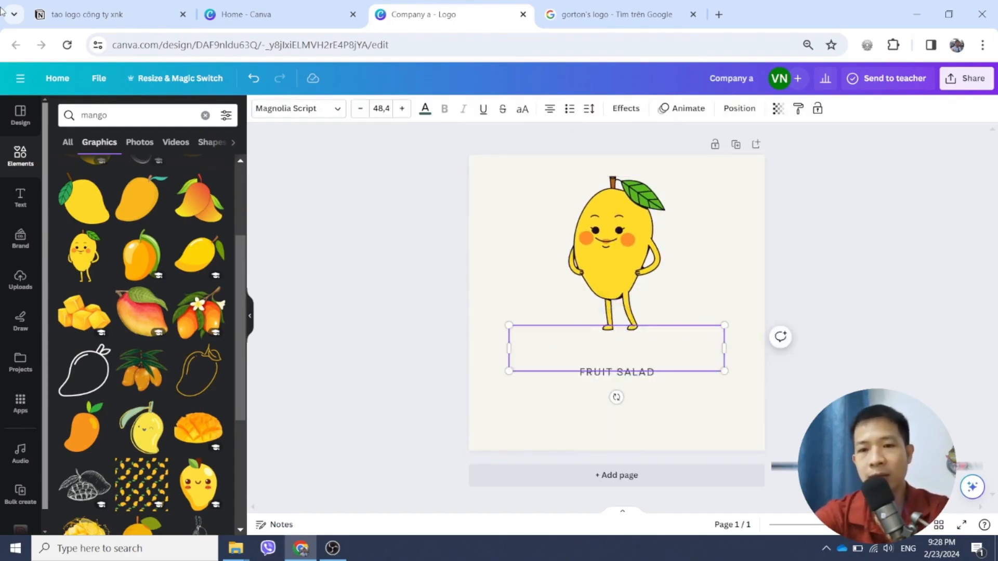
type("Co")
key("BackSpace")
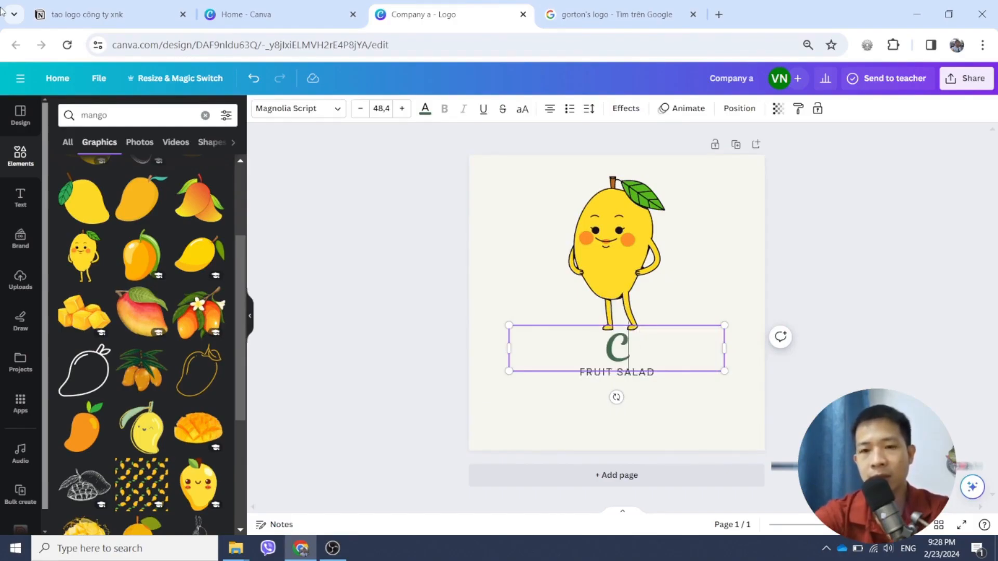
type("ompany")
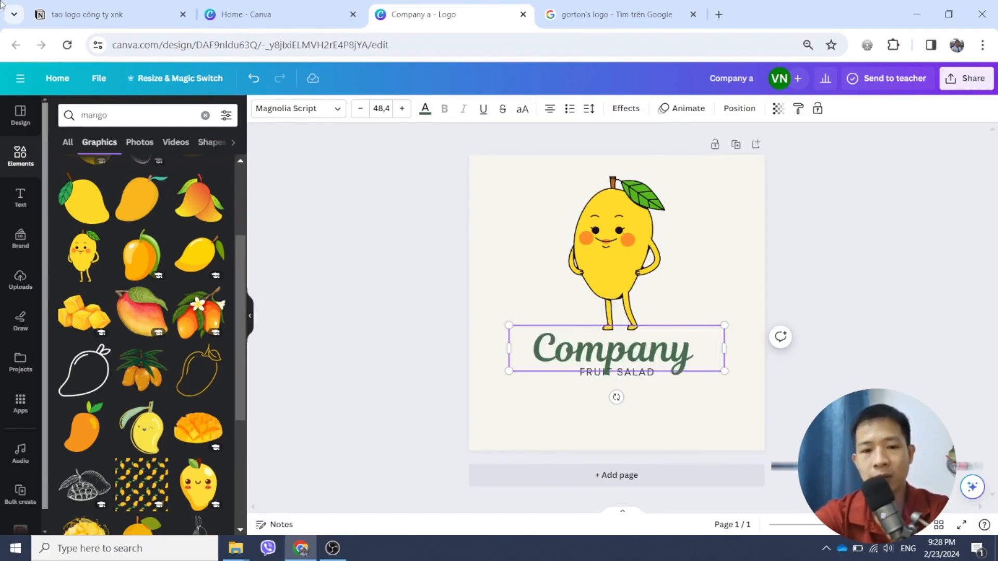
type(" A")
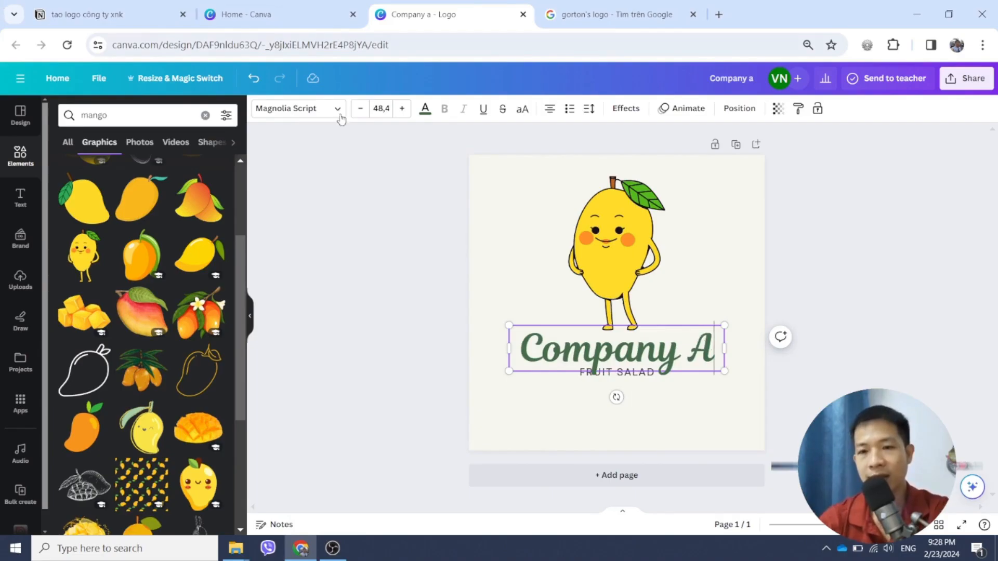
left_click(917, 245)
- Move the "FRUIT SALAD" tagline slightly below the company name and replace its text with "FRESH FRUIT, BE HEALTHIER"
left_click_drag(596, 383, 606, 392)
double_click(602, 385)
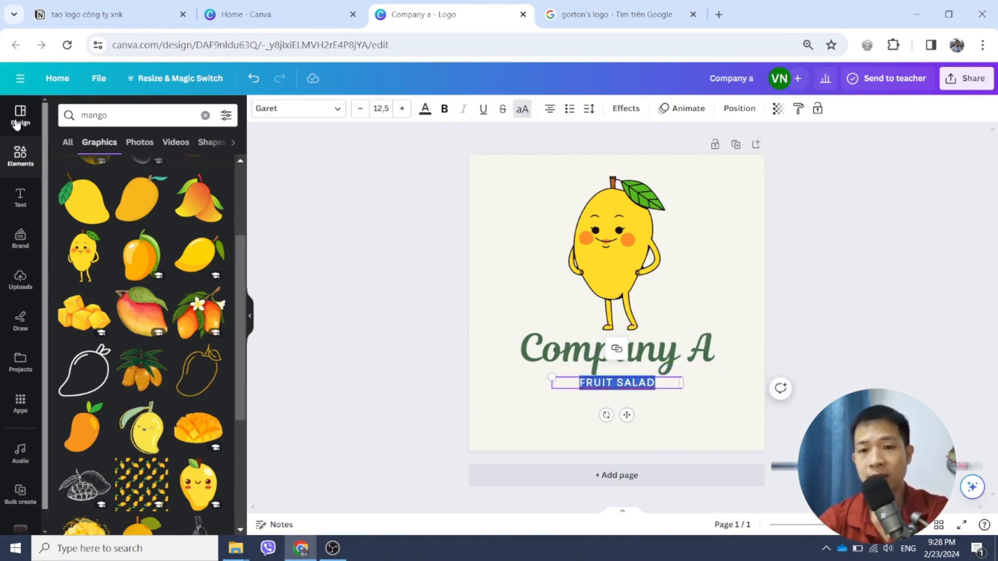
key("BackSpace")
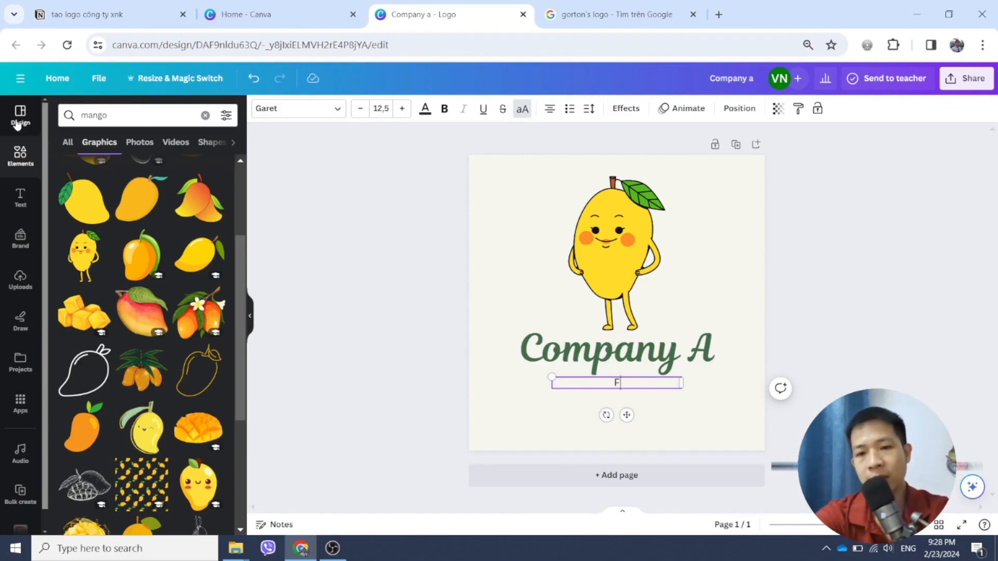
type("FRESH FR")
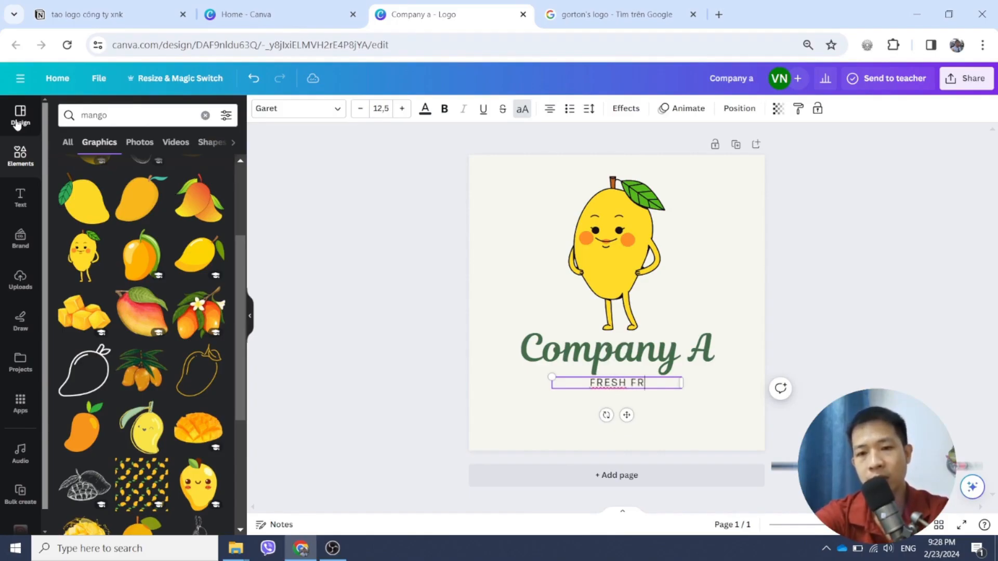
type("UIT, BE")
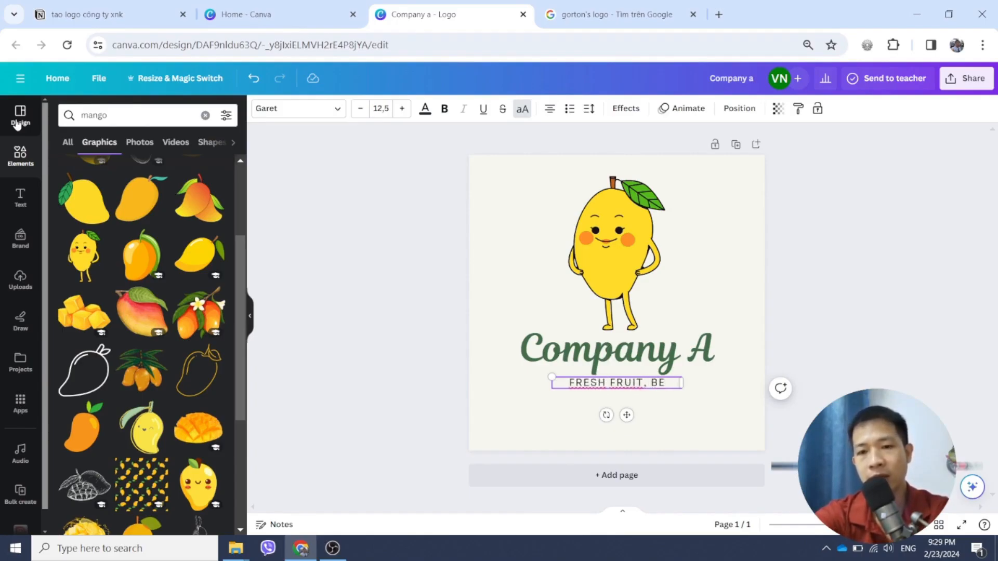
type(" HEA")
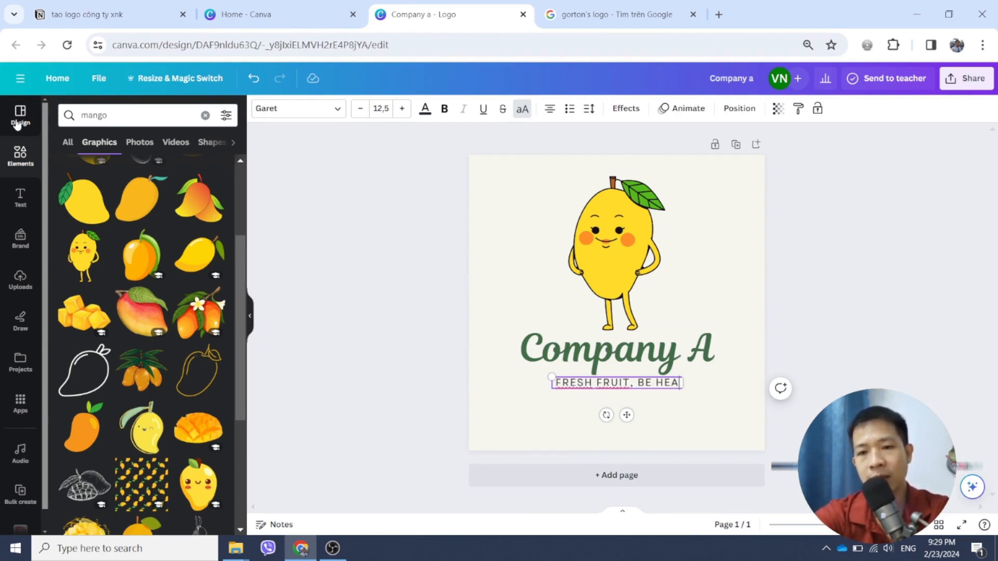
type("LTHIER")
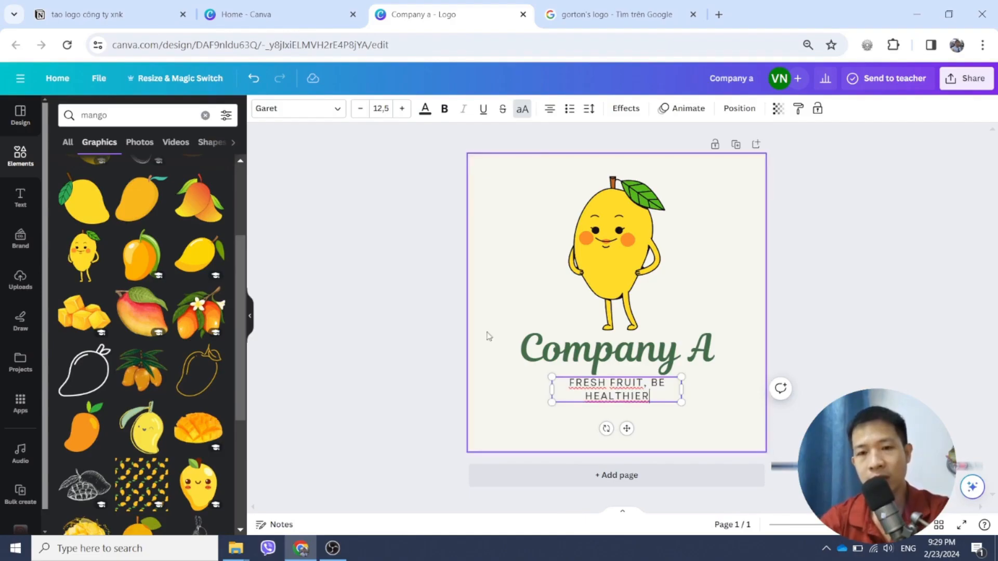
- Widen the slogan's text box so it fits on one line and move it slightly lower beneath the company name
left_click_drag(550, 385, 508, 385)
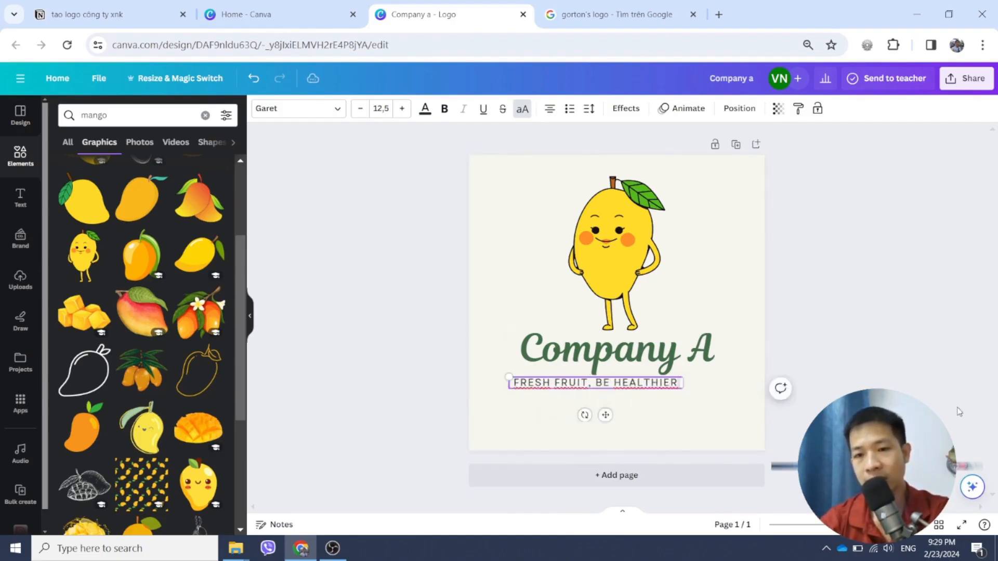
left_click_drag(581, 383, 608, 389)
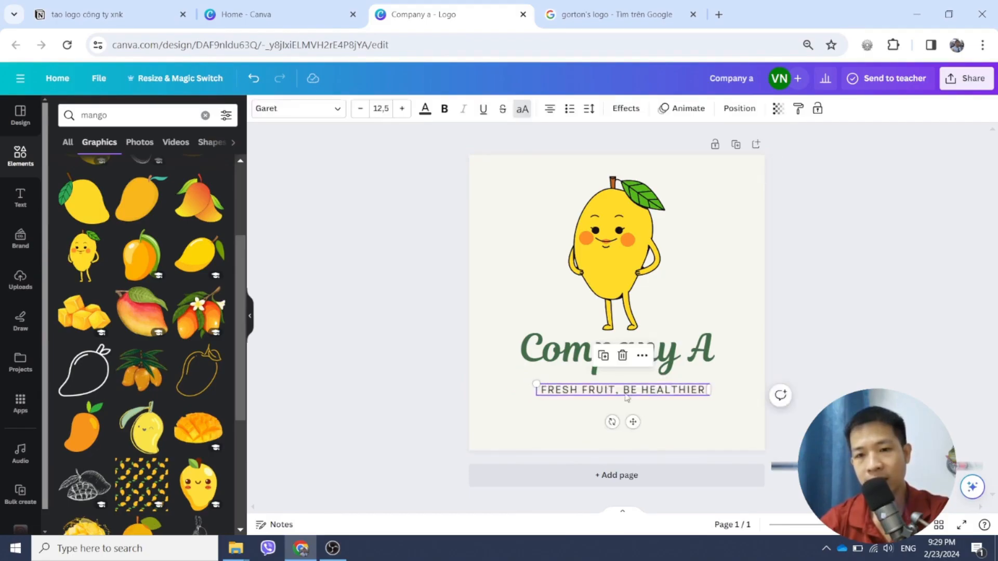
double_click(630, 392)
left_click(905, 384)
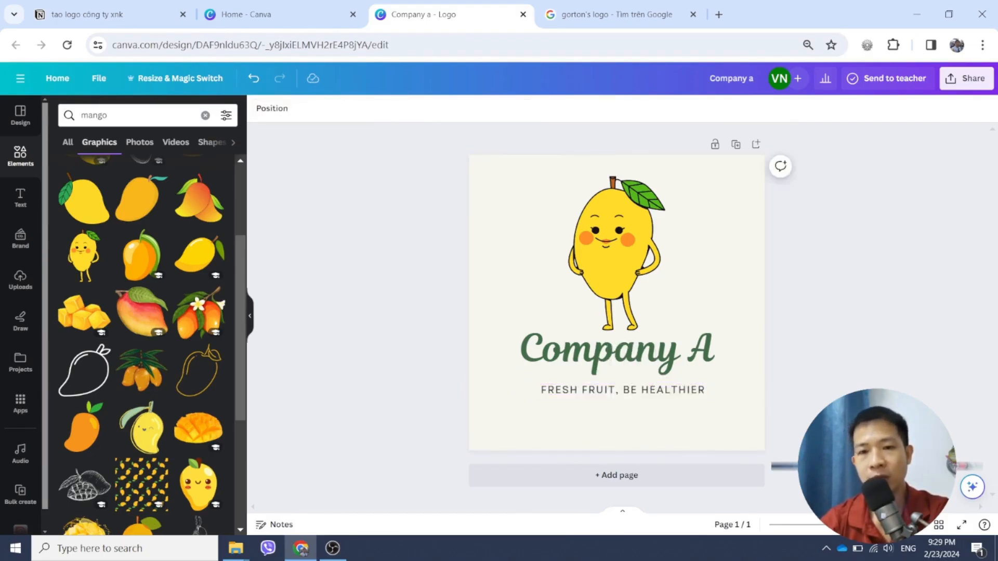
- Replace the comma in the slogan with "=" to read "FRESH FRUIT = BE HEALTHIER" and centre it beneath the company name
double_click(621, 391)
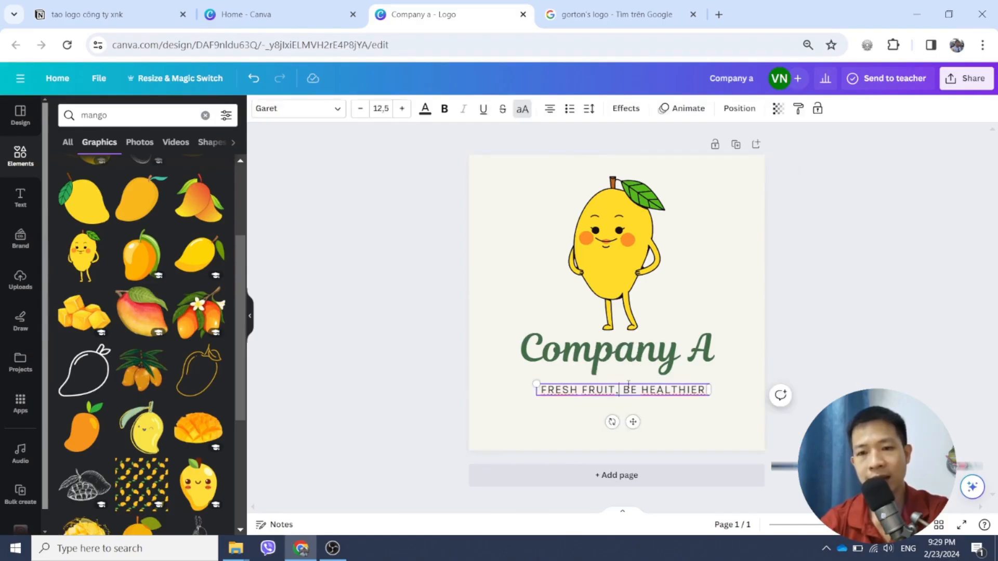
type("=")
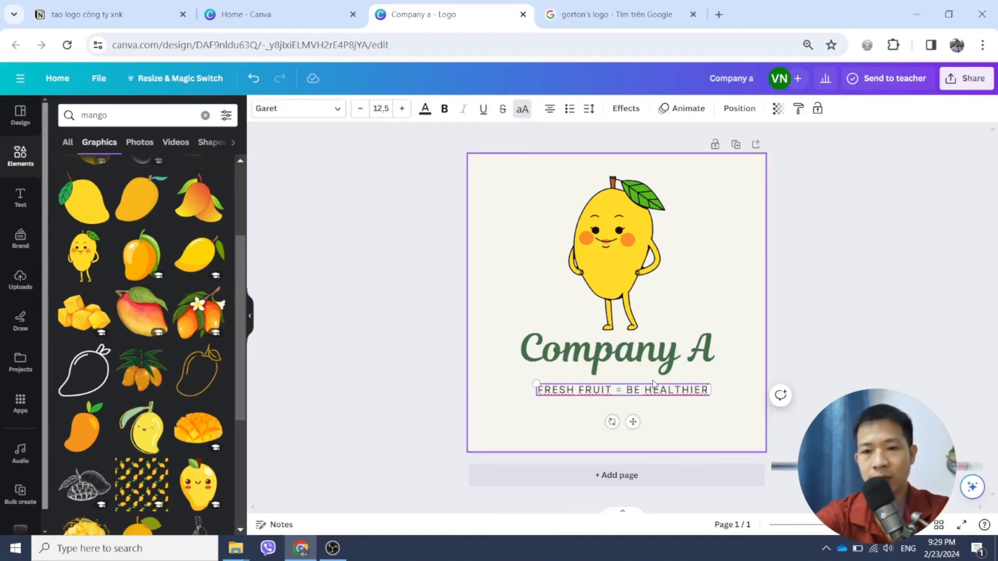
left_click(951, 316)
left_click(643, 390)
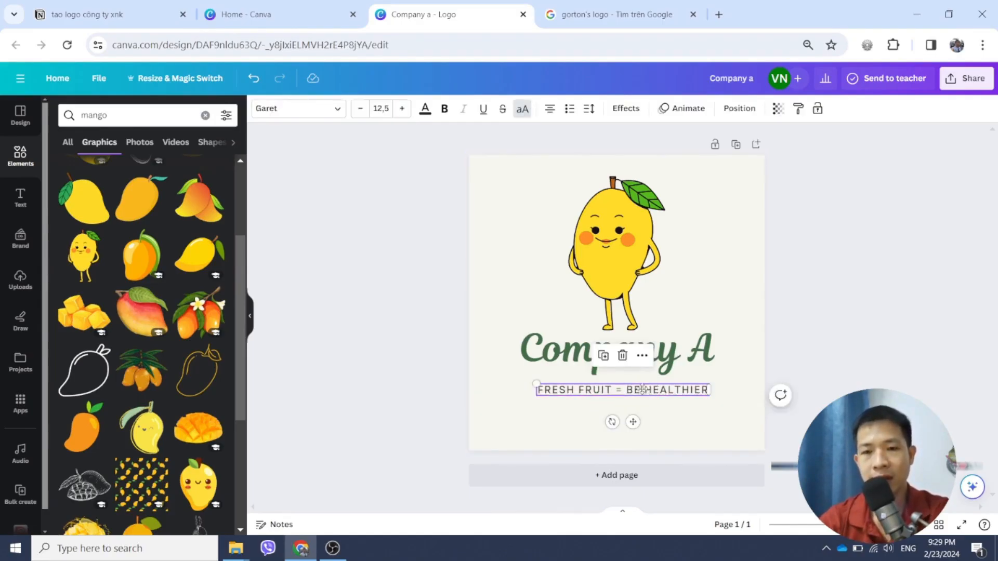
left_click(503, 231)
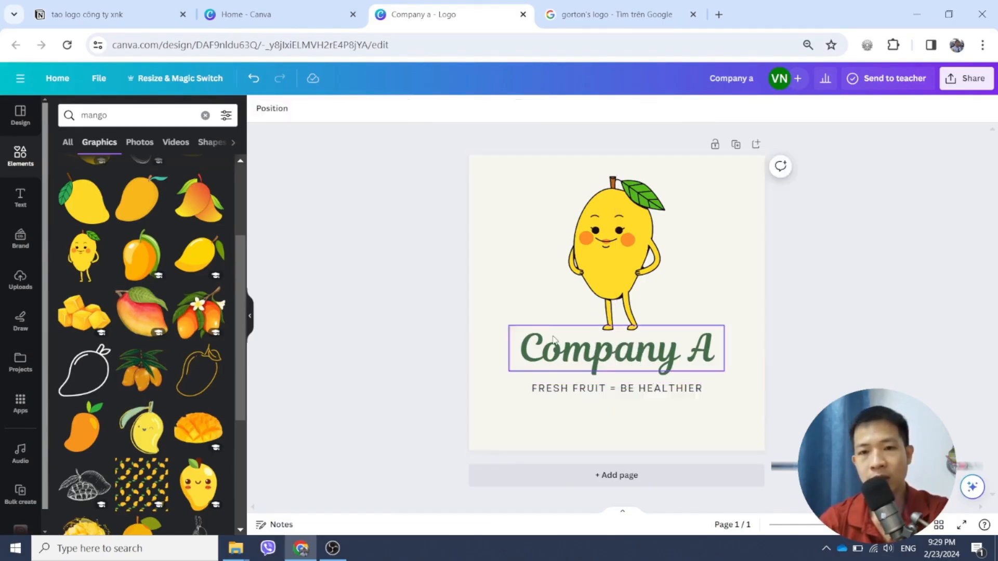
- Enlarge the company name and slogan together to font sizes of about 55.8 and 14.4 and centre them slightly lower beneath the mango
left_click_drag(485, 322, 742, 431)
left_click(486, 352)
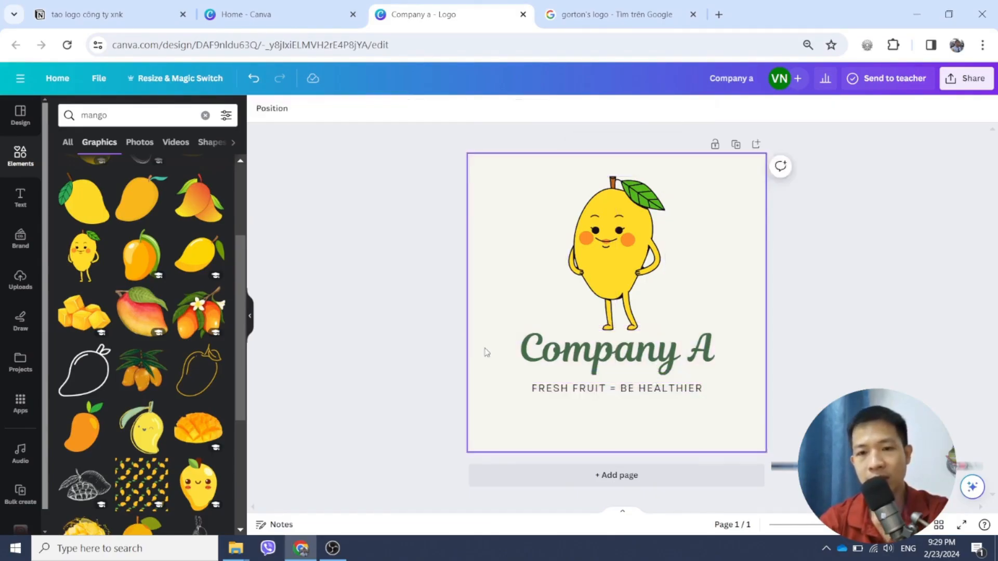
left_click_drag(483, 348, 646, 422)
left_click_drag(755, 438, 755, 438)
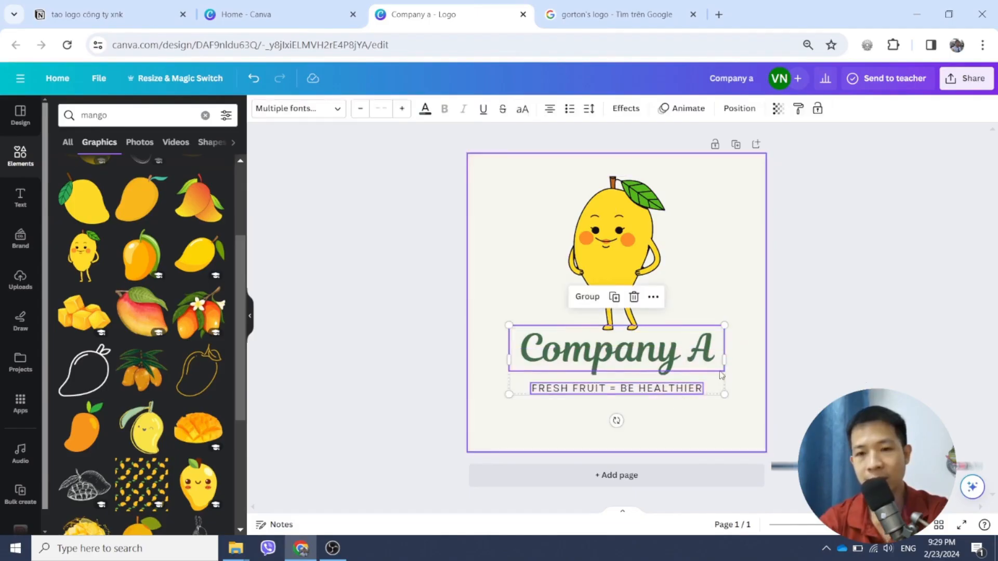
left_click_drag(723, 359, 764, 360)
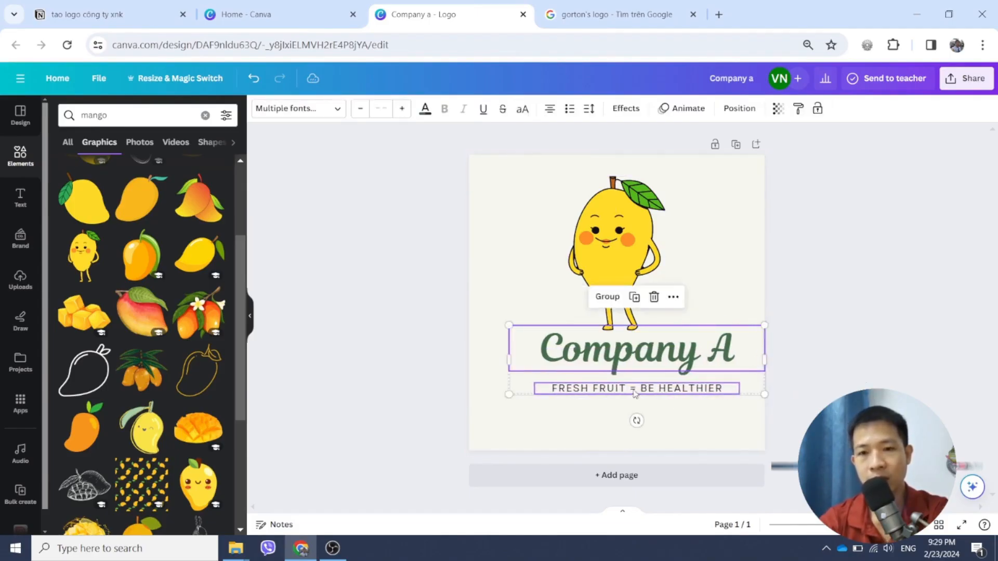
left_click_drag(764, 395, 804, 403)
left_click_drag(711, 376, 670, 383)
left_click(912, 344)
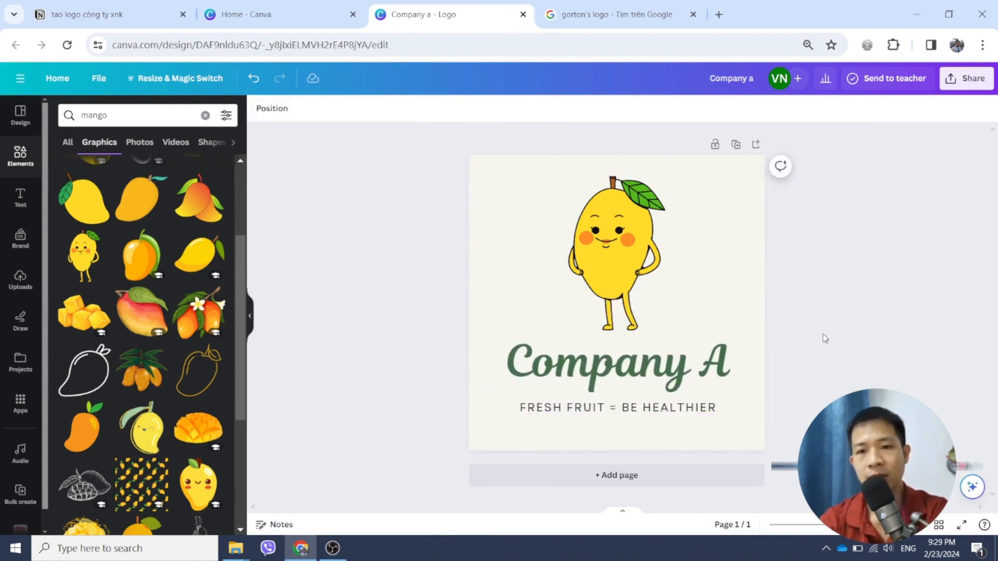
- Delete the mango character from the logo and search the graphics for "dragon fruit"
scroll(822, 334, "down", 2)
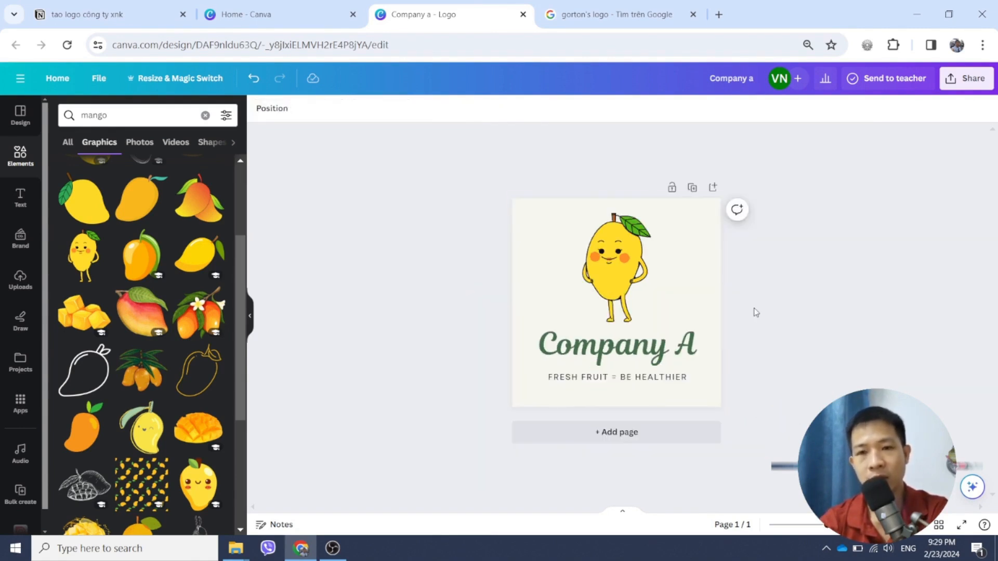
left_click(629, 276)
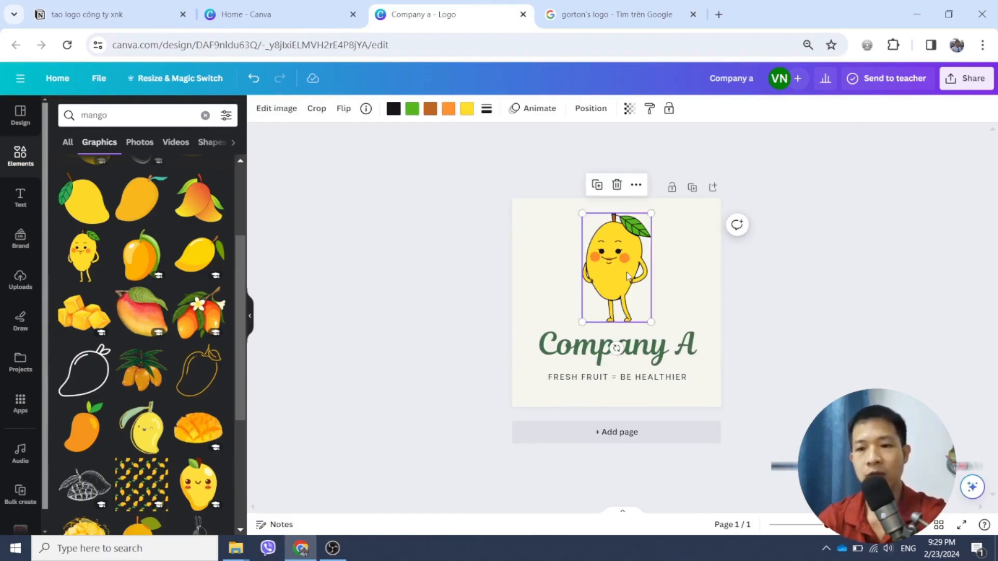
key("Delete")
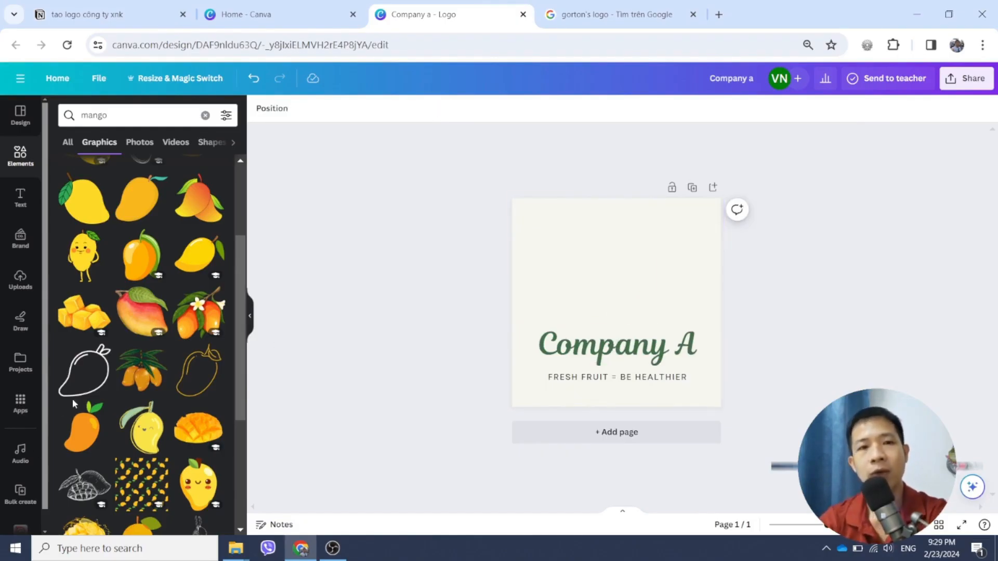
left_click(61, 115)
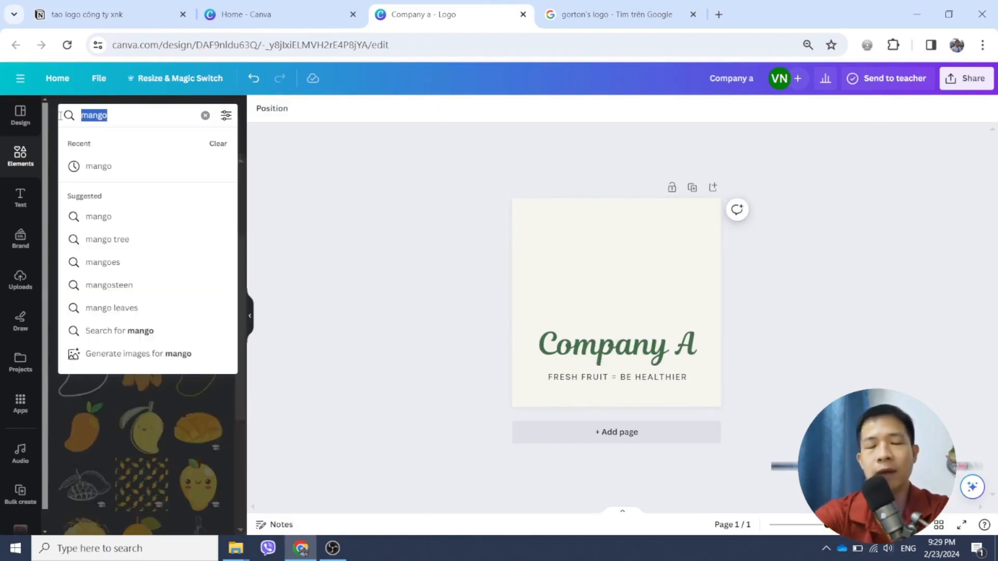
key("BackSpace")
type("D")
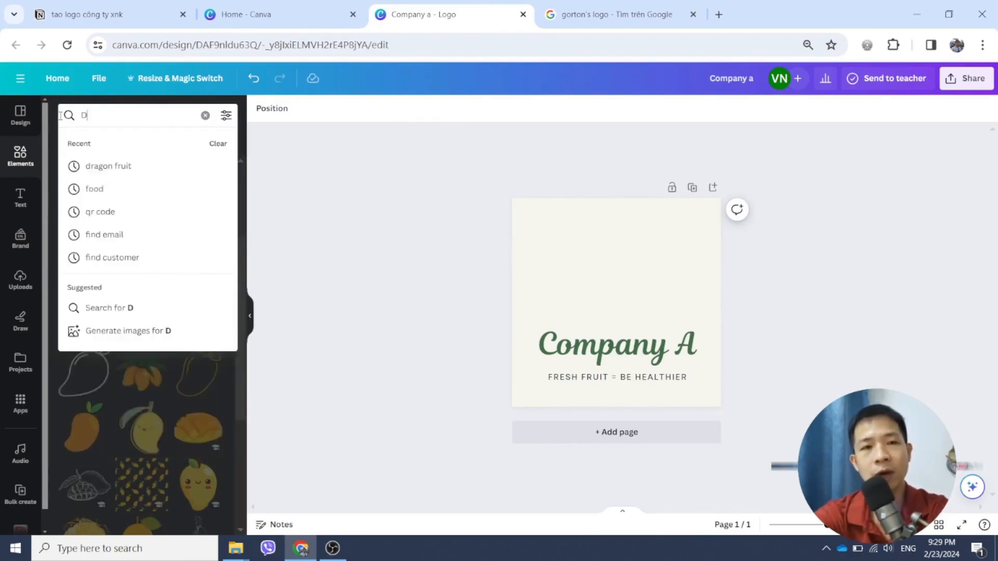
key("BackSpace")
type("D")
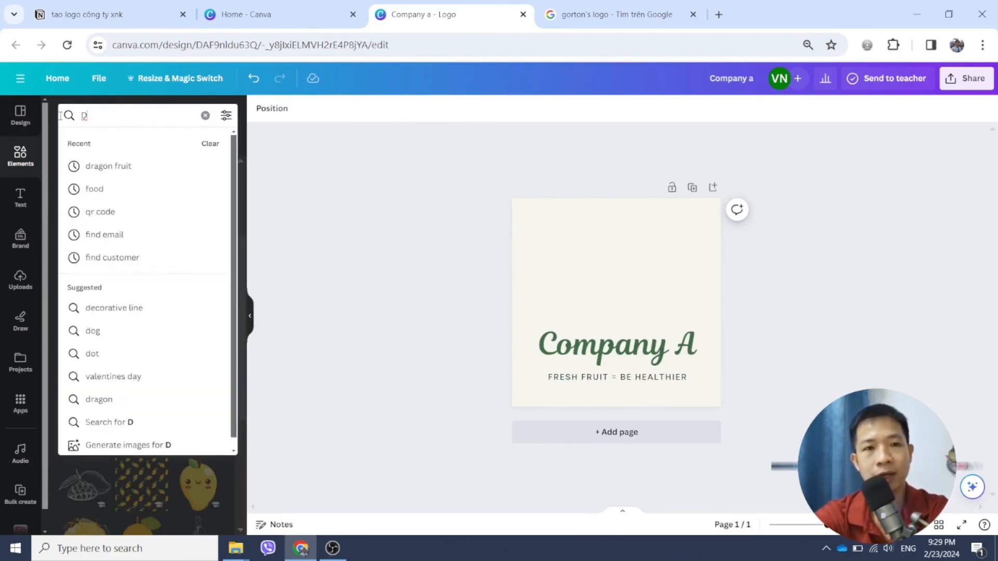
key("BackSpace")
type("dragon frui")
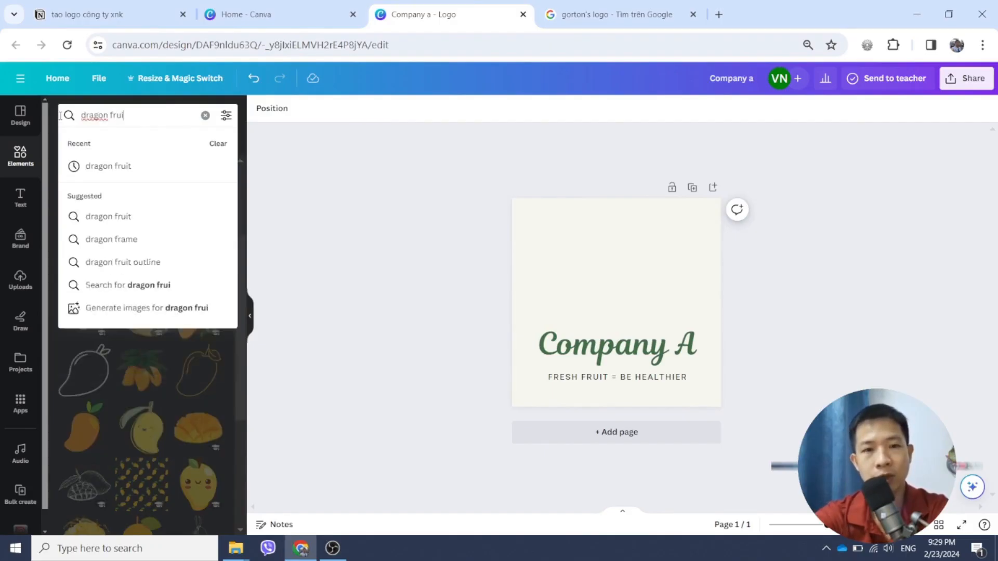
type("t")
key("Return")
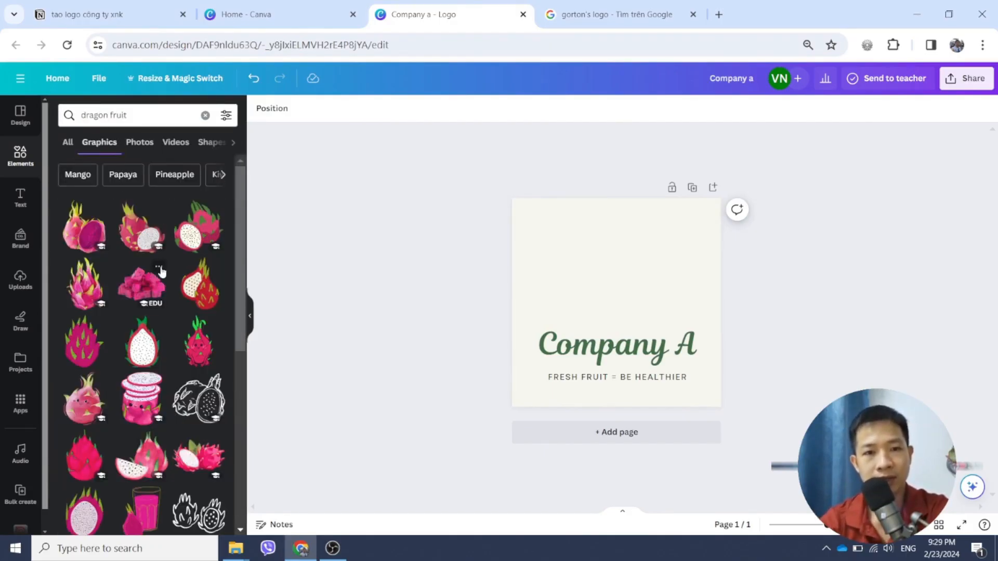
- Add the line-art graphic of a whole and a halved dragon fruit, enlarge it and place it above the company name
scroll(162, 271, "down", 4)
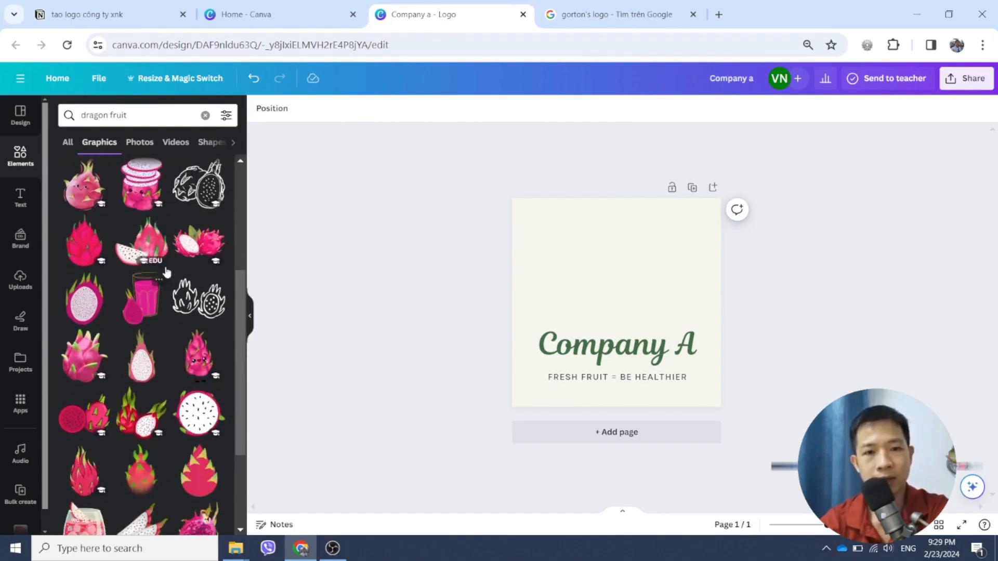
left_click(190, 304)
left_click_drag(592, 288, 558, 242)
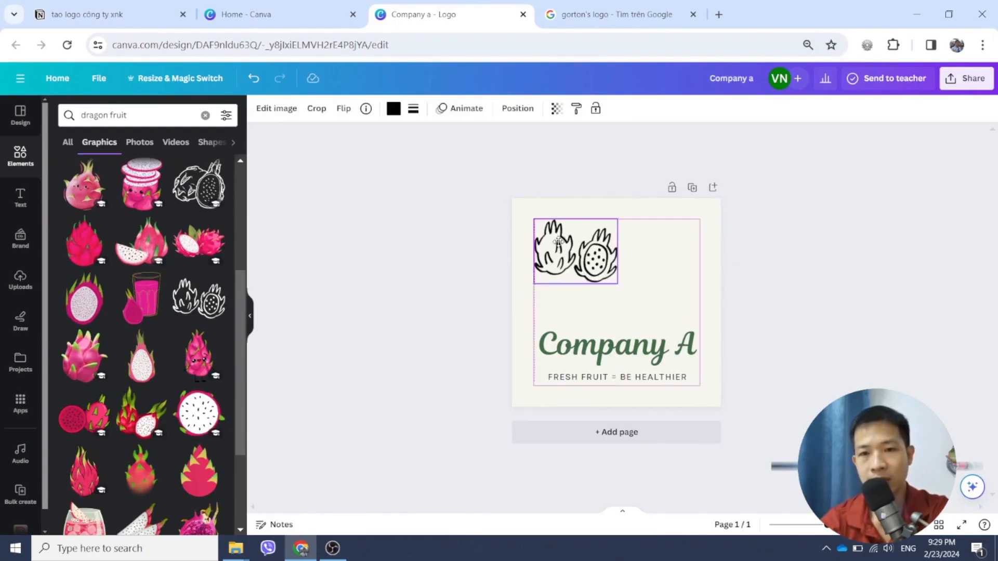
mouse_move(617, 284)
left_mouse_down()
mouse_move(677, 326)
mouse_move(652, 285)
mouse_move(636, 285)
left_mouse_up()
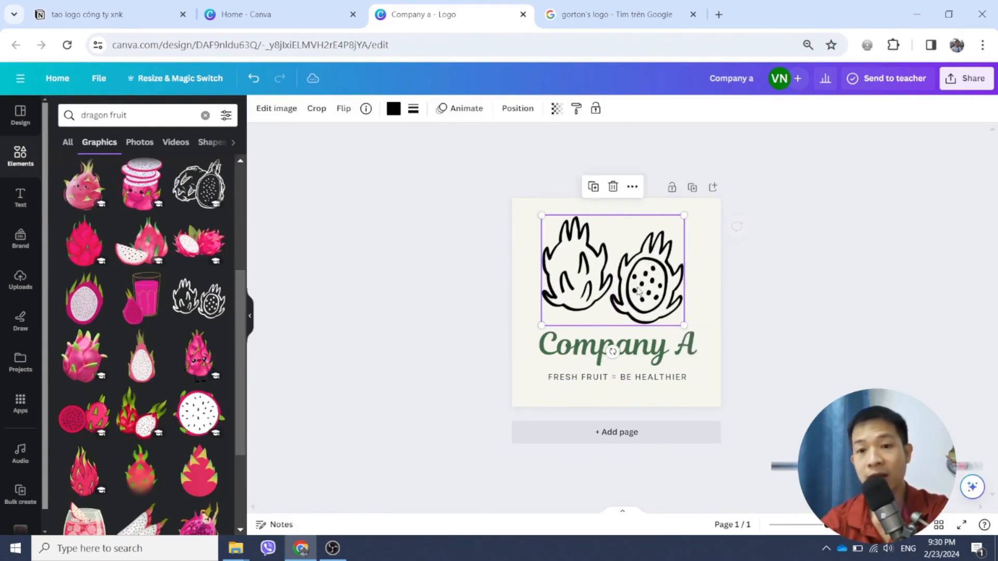
left_click(510, 294)
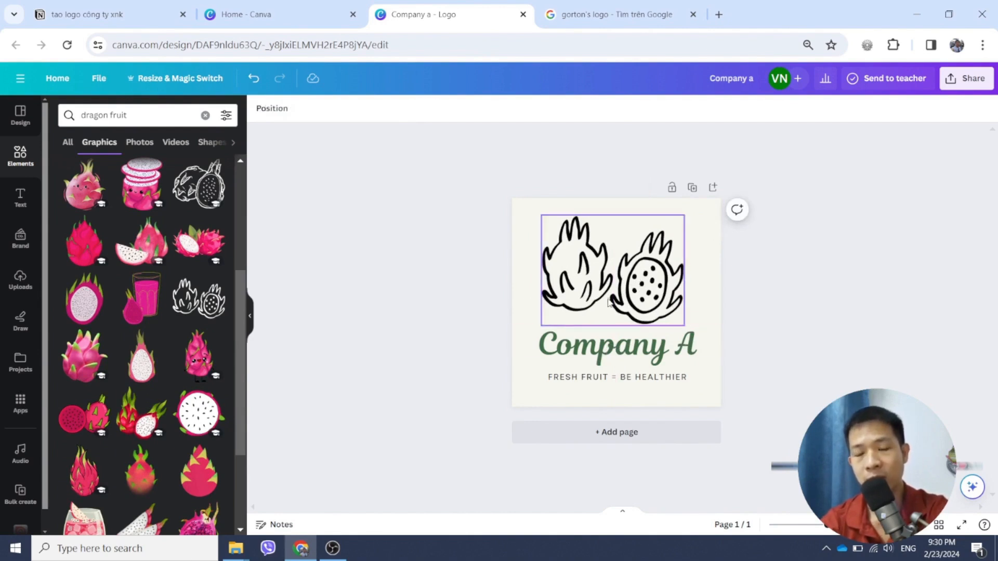
- Change the text colour of "Company A" to bright red
left_click(638, 357)
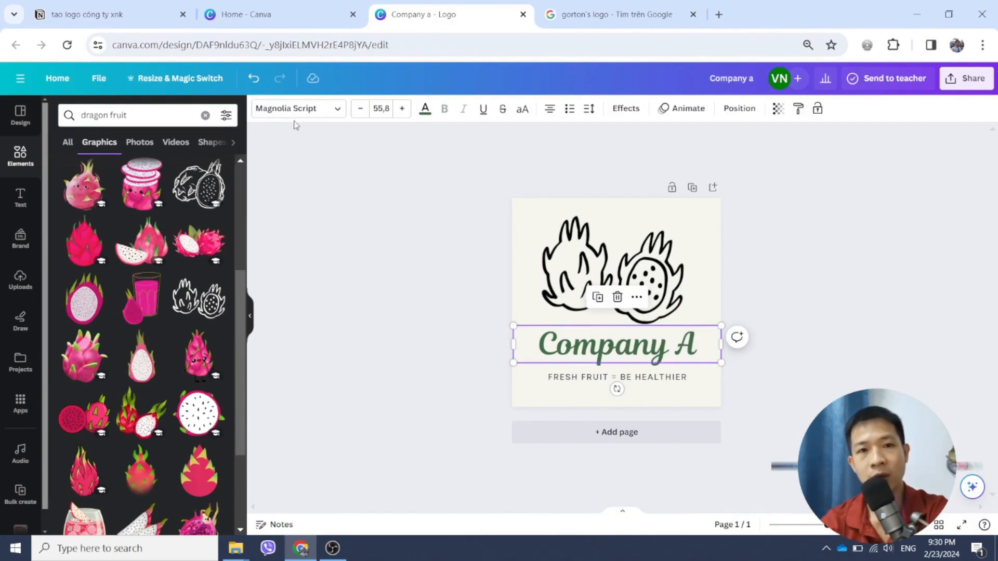
left_click(425, 109)
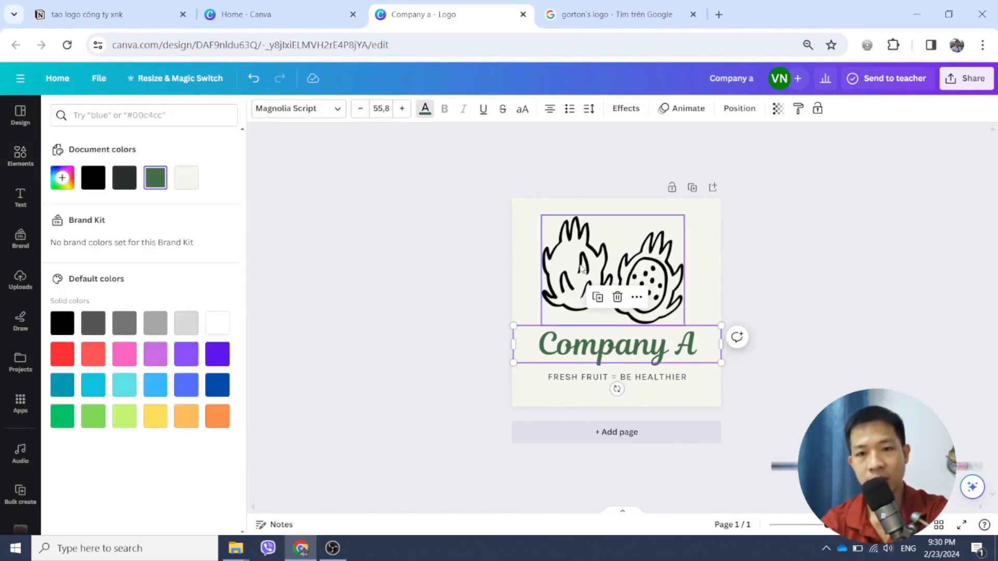
left_click(94, 356)
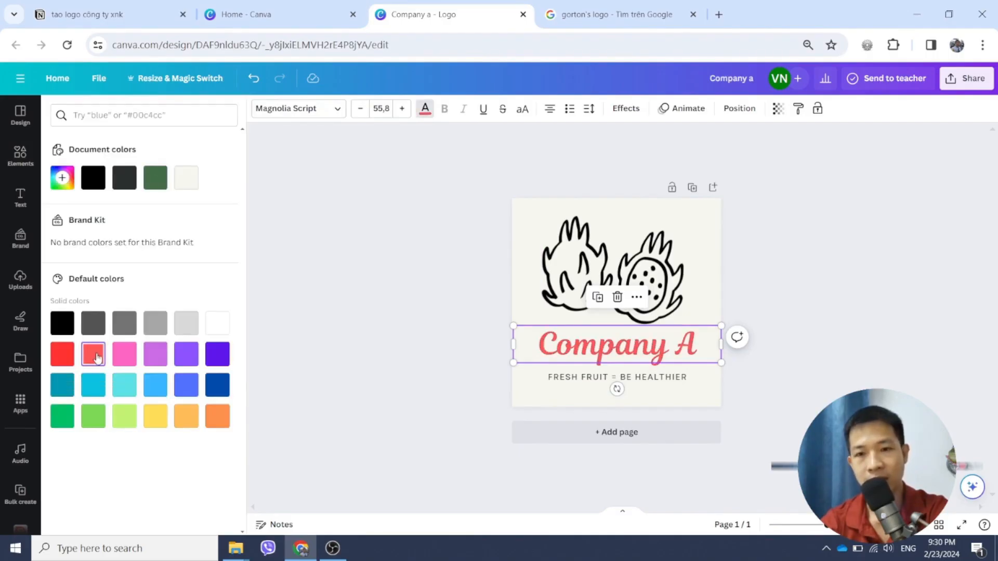
left_click(63, 355)
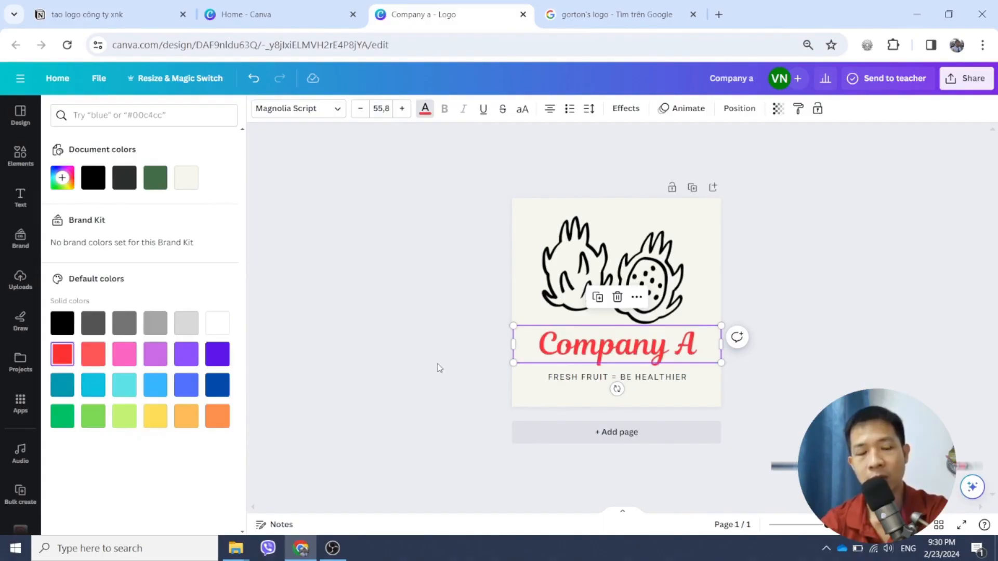
- Recolour the dragon fruit line-art from black to the bright red among the document colours
left_click(579, 285)
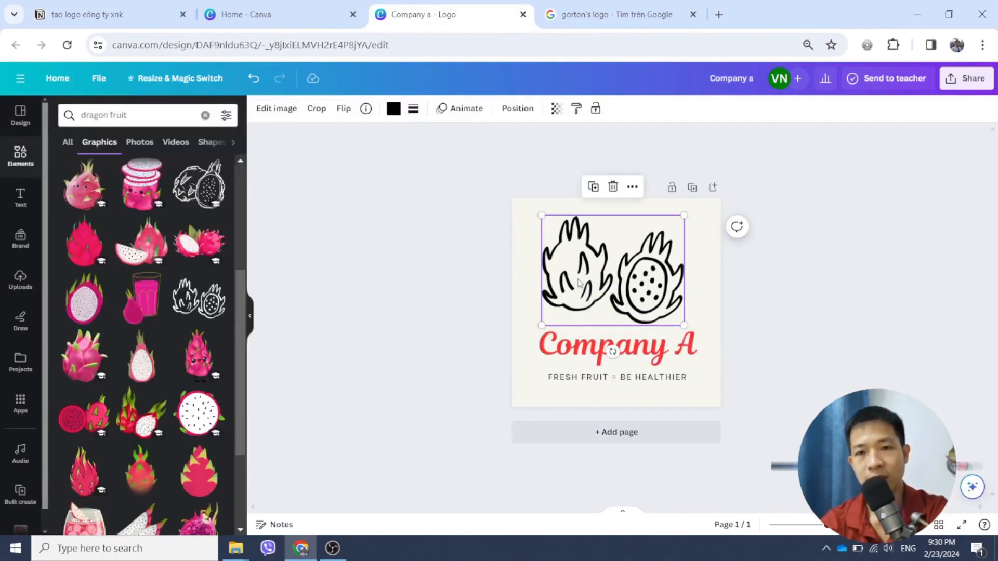
left_click(394, 110)
left_click(186, 177)
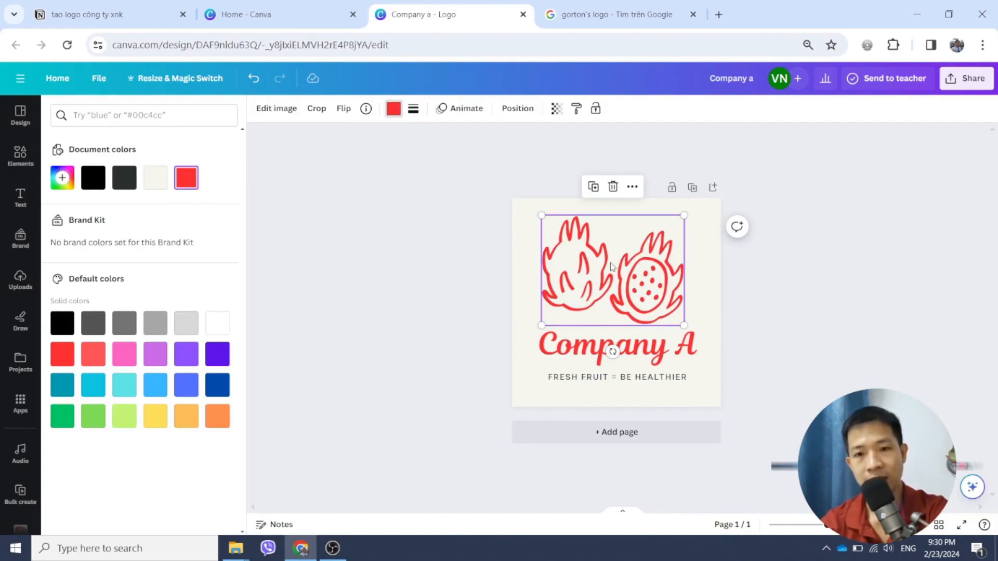
- Set the text colour of "Company A" to the darker of the default solid greens
left_click(605, 346)
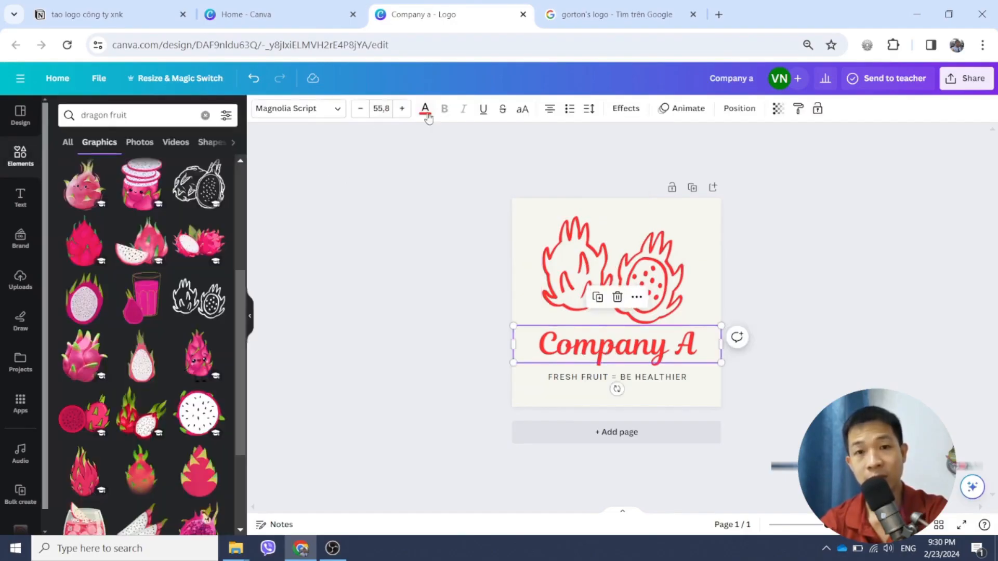
left_click(427, 115)
left_click(95, 417)
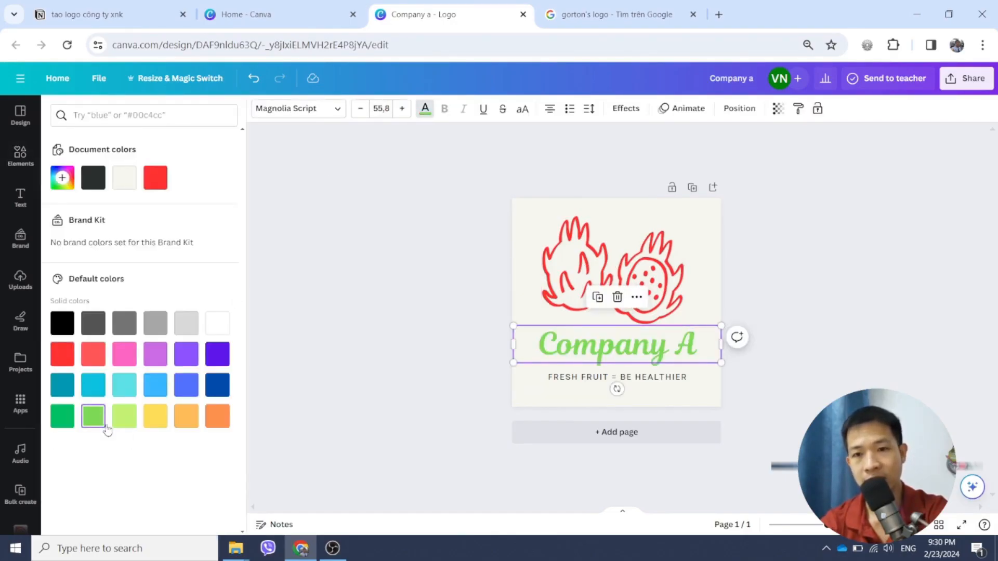
left_click(63, 418)
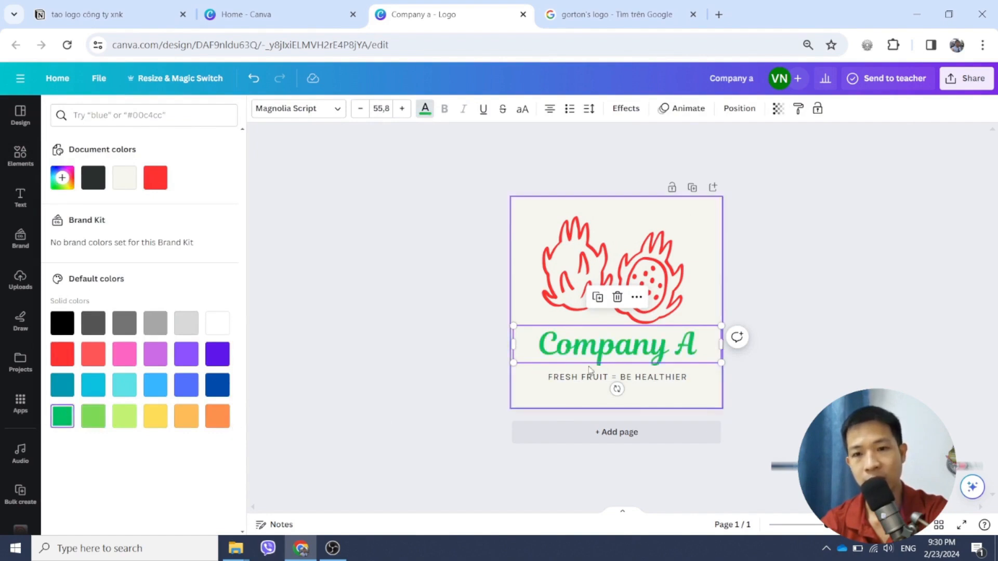
left_click(842, 346)
- Set the text colour of the slogan "FRESH FRUIT = BE HEALTHIER" to bright red
left_click(604, 382)
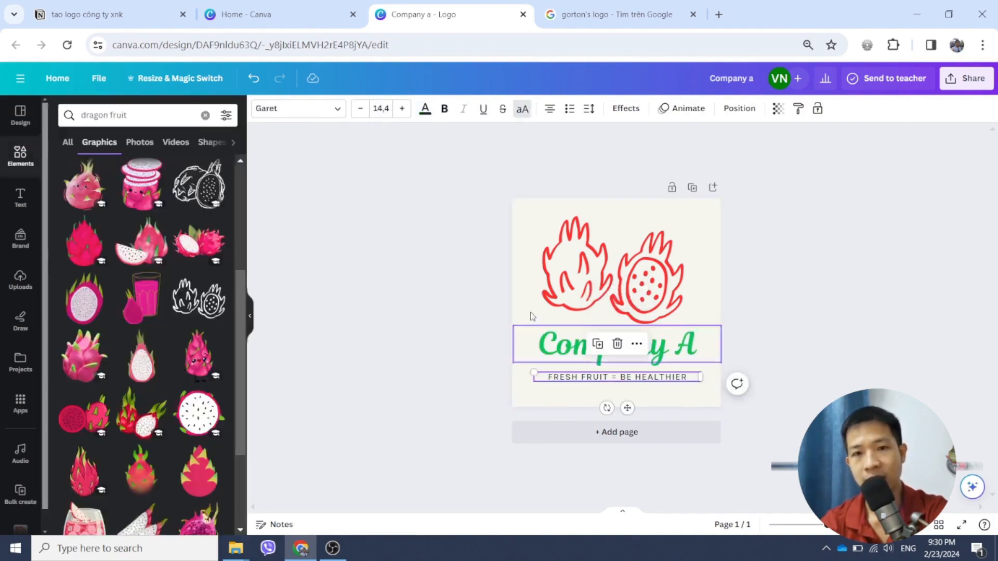
left_click(425, 112)
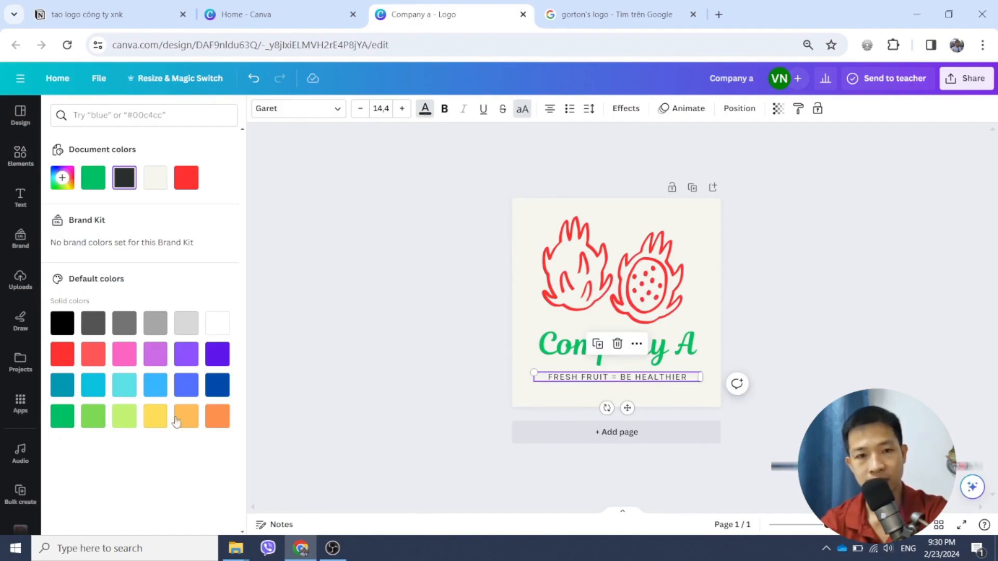
left_click(62, 354)
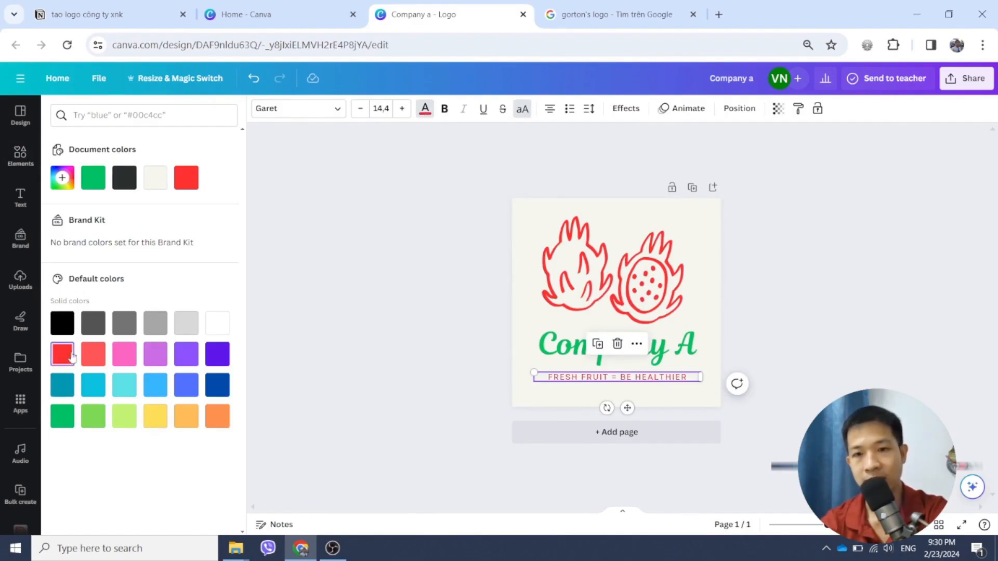
- Make the slogan "FRESH FRUIT = BE HEALTHIER" bold
left_click(853, 284)
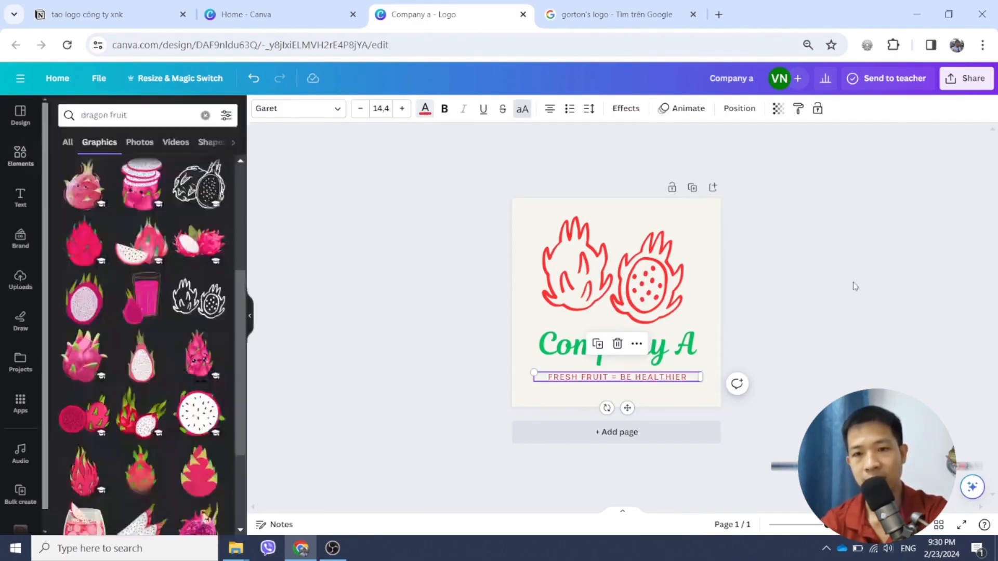
left_click(814, 345)
left_click(619, 377)
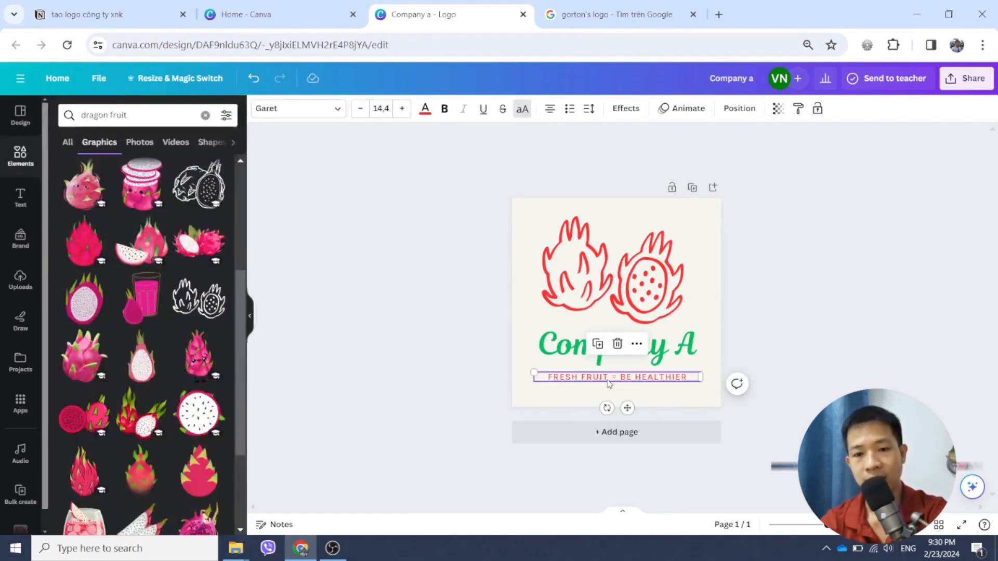
key("ctrl+b")
left_click(752, 368)
left_click(624, 387)
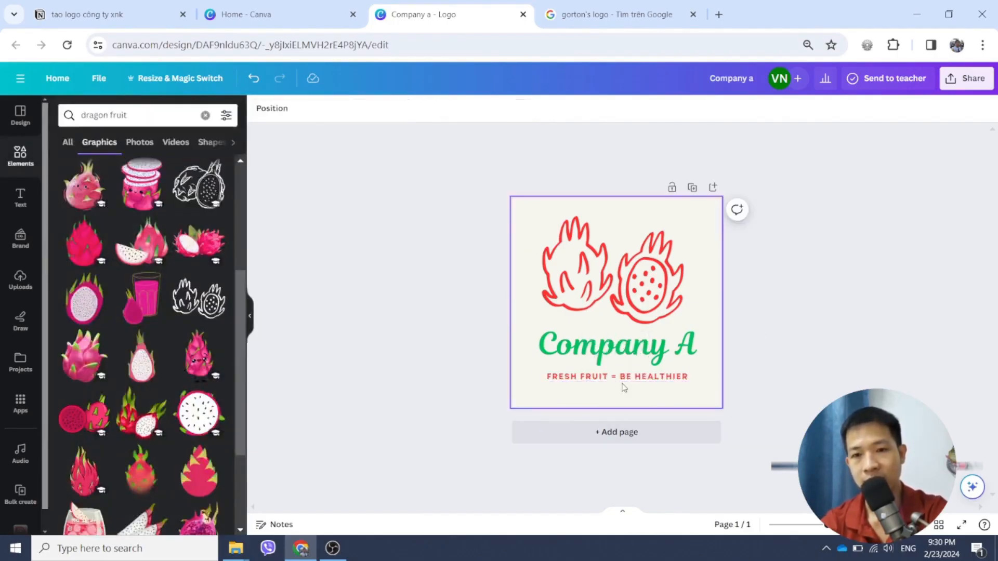
- Set the text colour of the slogan "FRESH FRUIT = BE HEALTHIER" to black
left_click(621, 377)
left_click(425, 110)
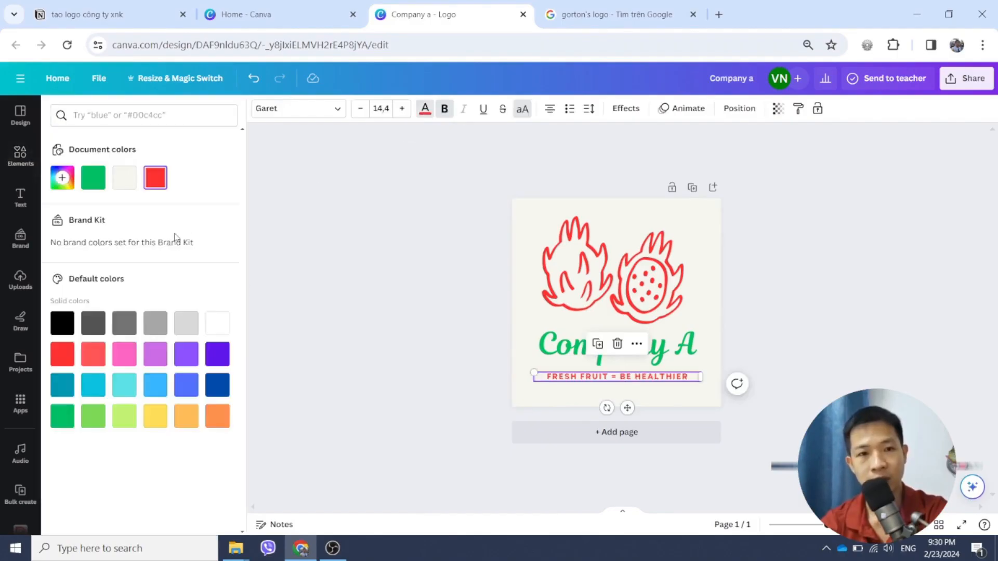
left_click(63, 323)
left_click(921, 379)
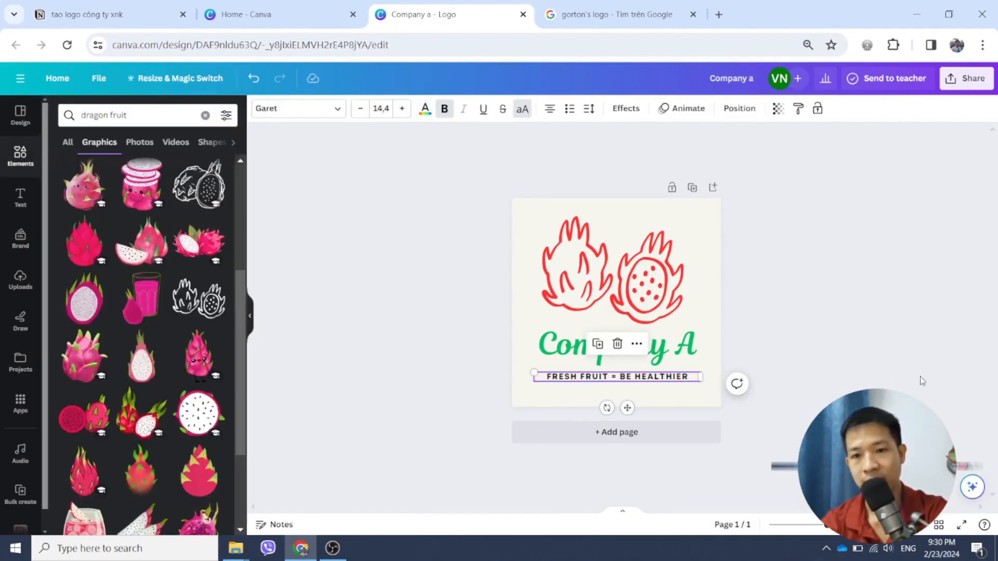
left_click(922, 380)
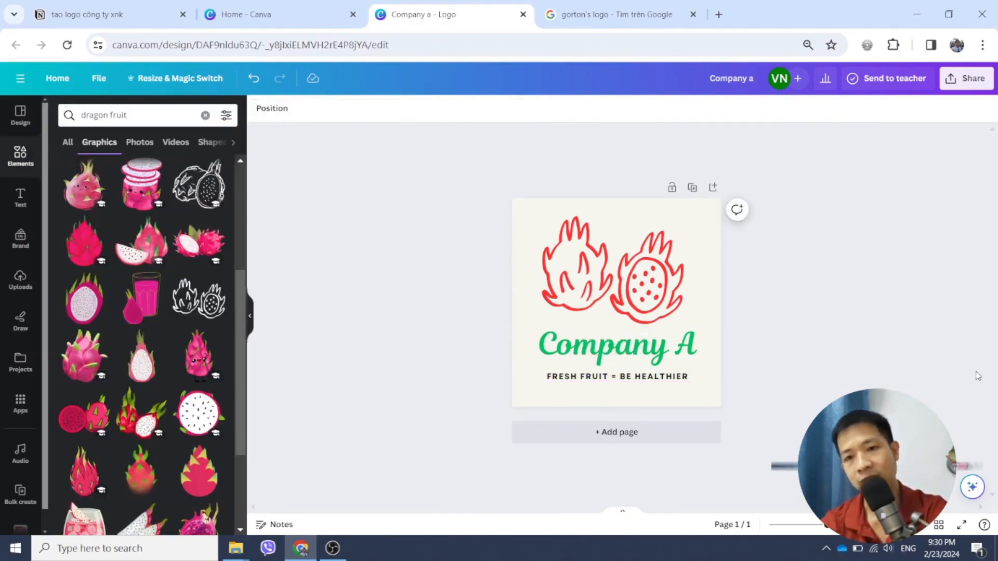
- Try the Splice text effect on "Company A" and replace it with the Outline effect
left_click(680, 347)
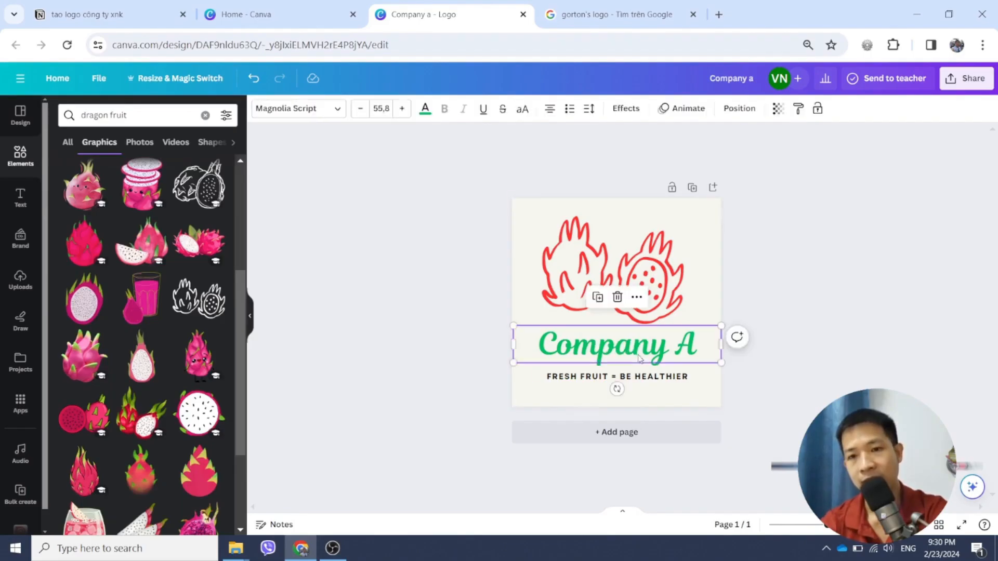
left_click(626, 108)
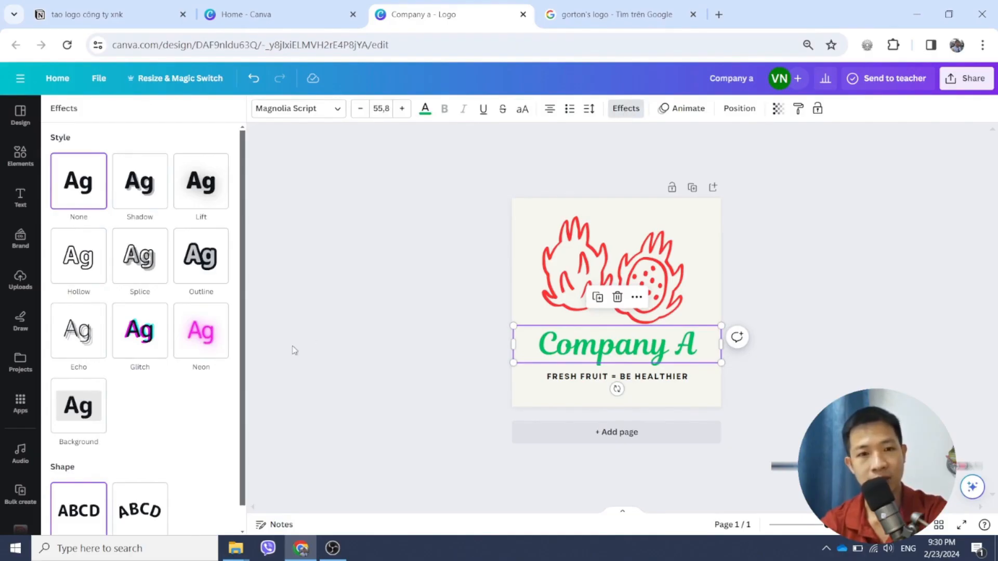
left_click(144, 268)
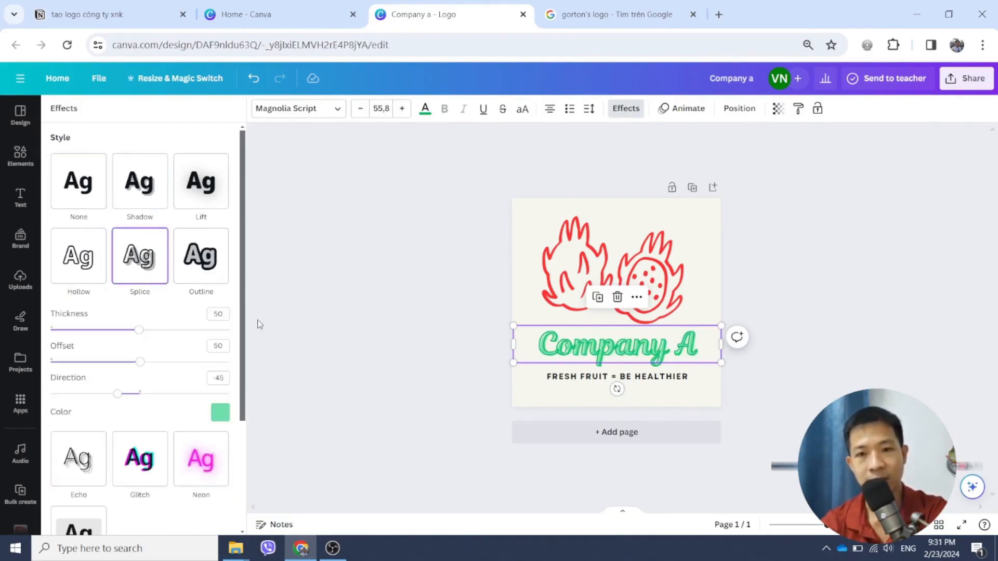
left_click(199, 267)
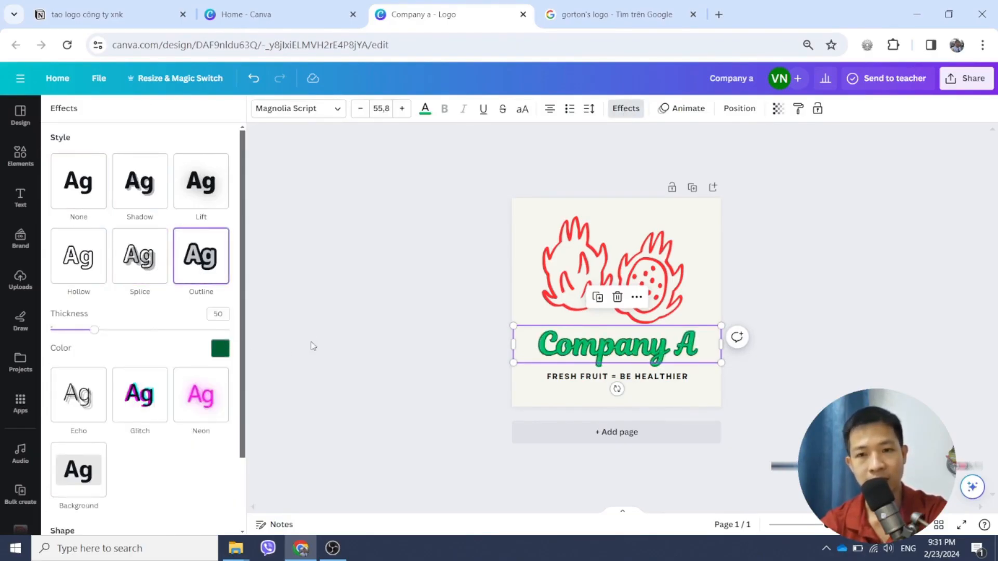
left_click(385, 341)
left_click(618, 376)
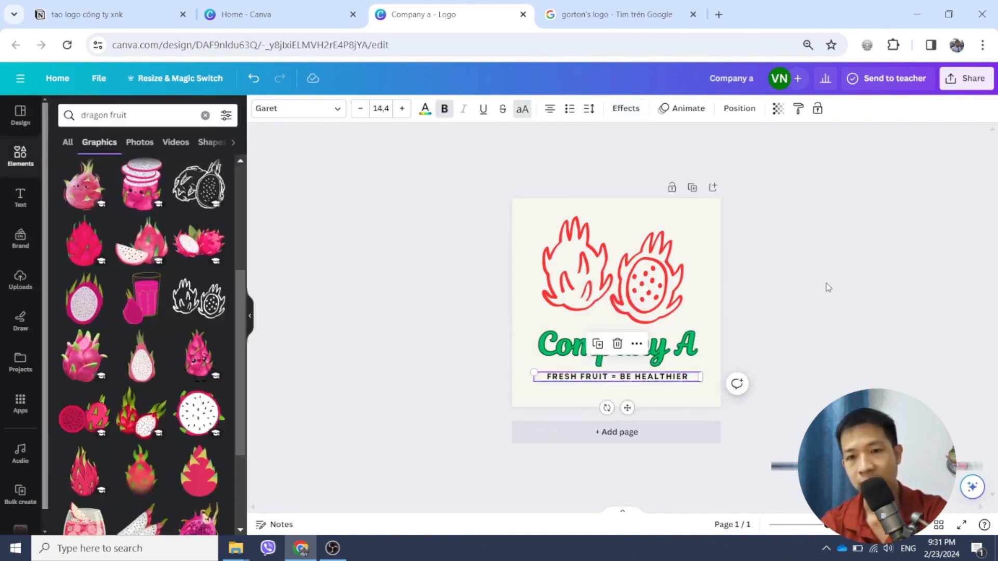
left_click(812, 345)
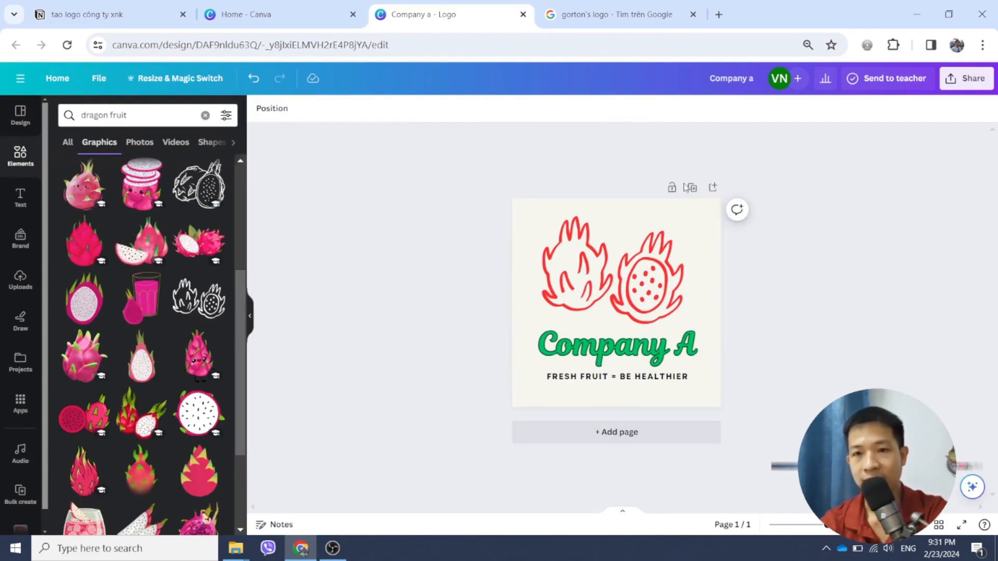
- Duplicate page 1 with the complete logo to make a second version of the design
left_click(598, 438)
scroll(623, 416, "up", 3)
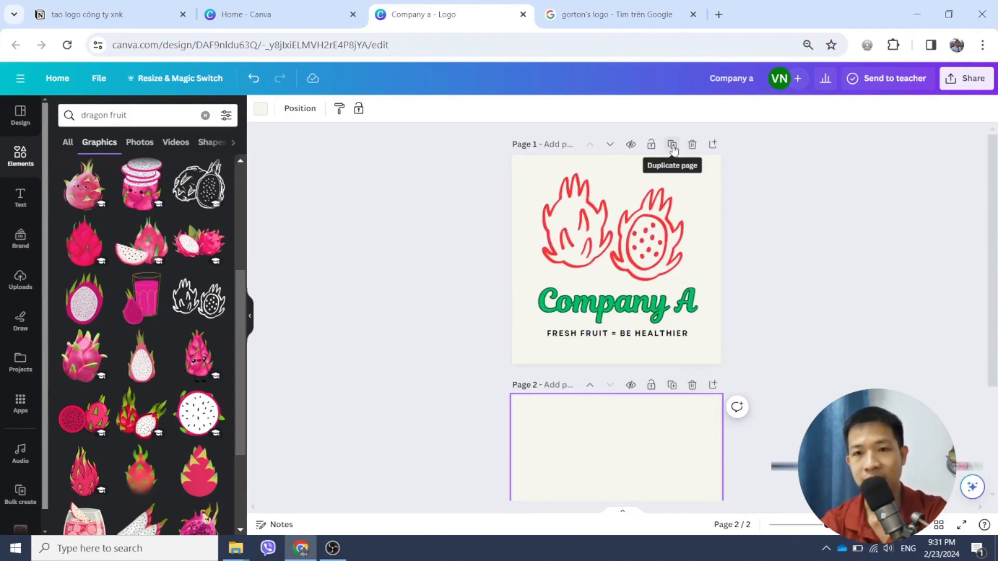
left_click(672, 146)
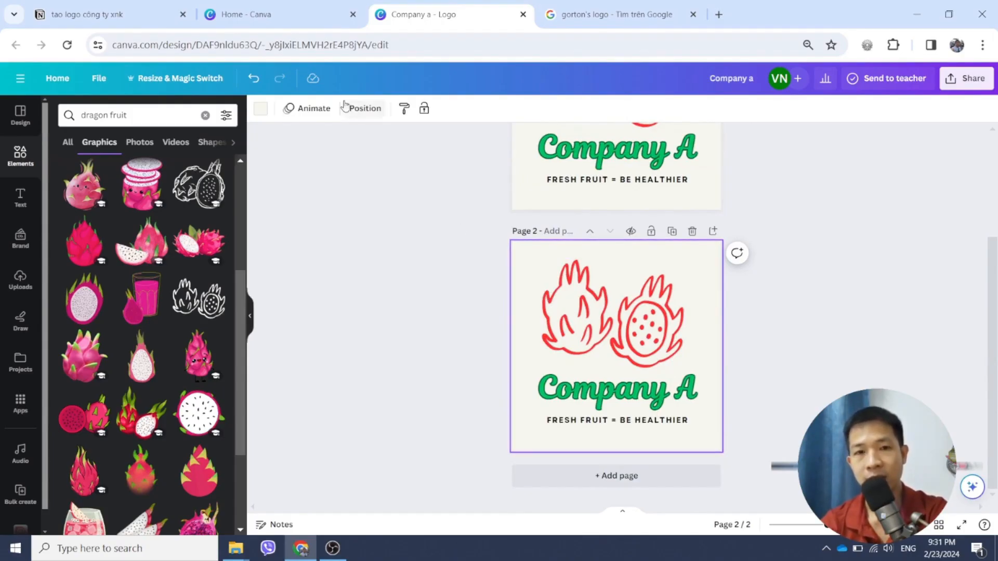
- Set the background colour of page 2 to white
left_click(257, 110)
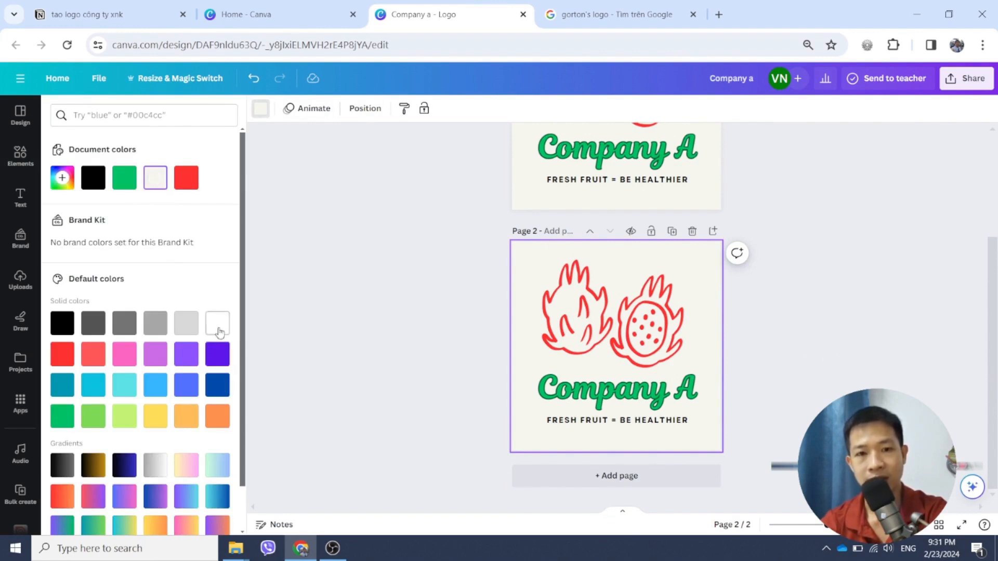
left_click(218, 324)
left_click(417, 266)
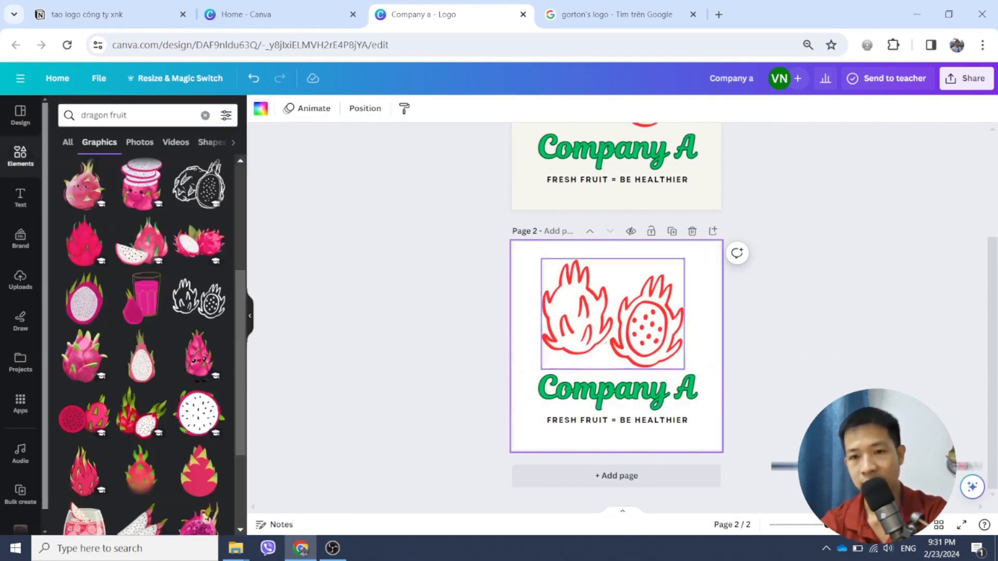
- Change the text colour of "Company A" on page 2 to the dark blue among the default solid colours
left_click(600, 394)
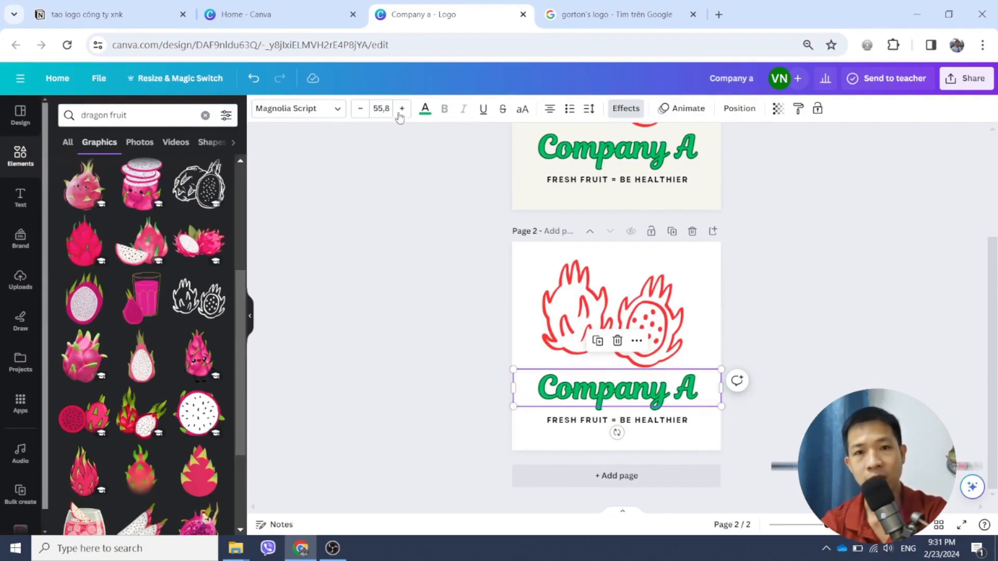
left_click(424, 110)
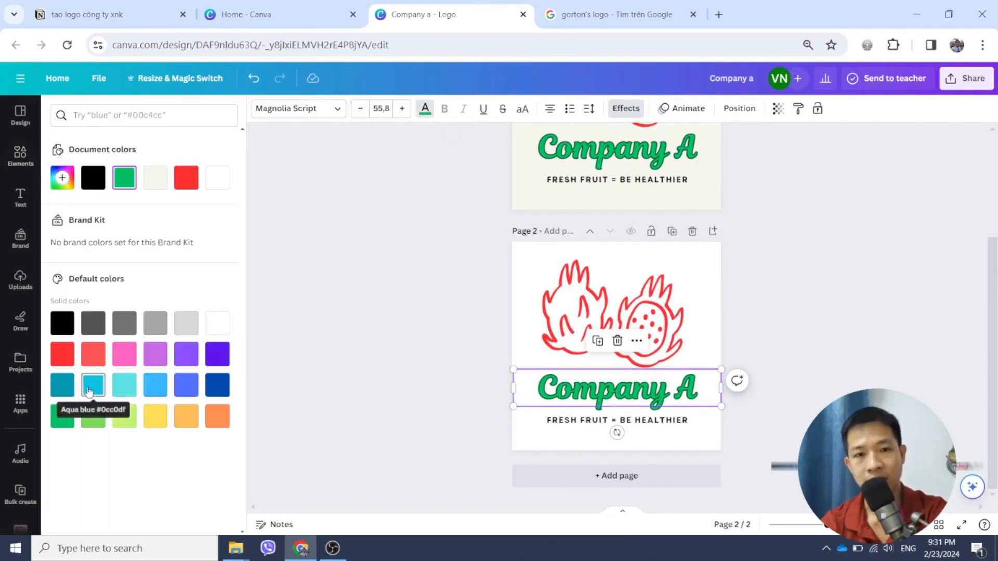
left_click(216, 389)
key("Escape")
left_click(732, 165)
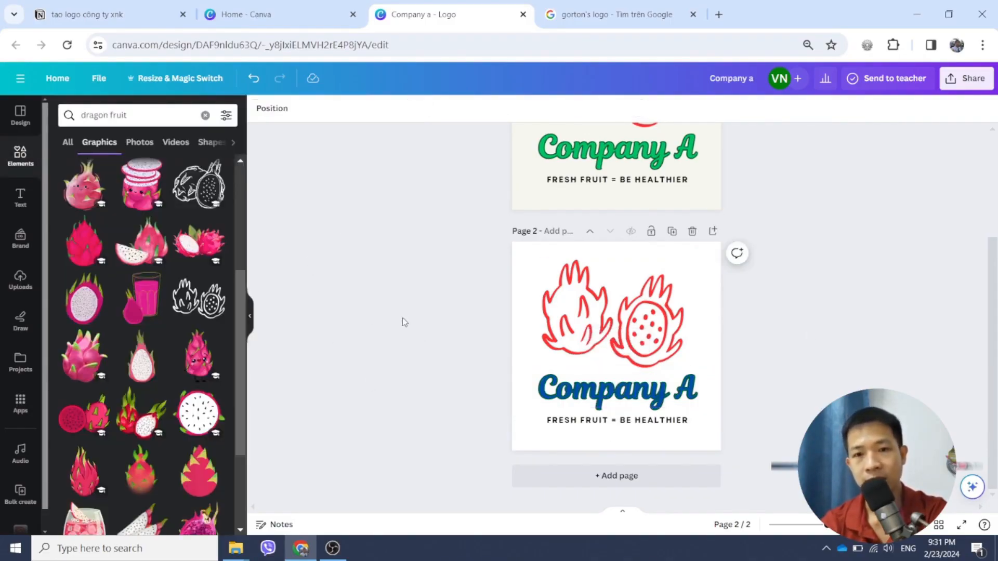
- Set up the design's download as PNG at size 2 (1,000 × 1,000 px) with all pages selected
scroll(799, 323, "up", 3)
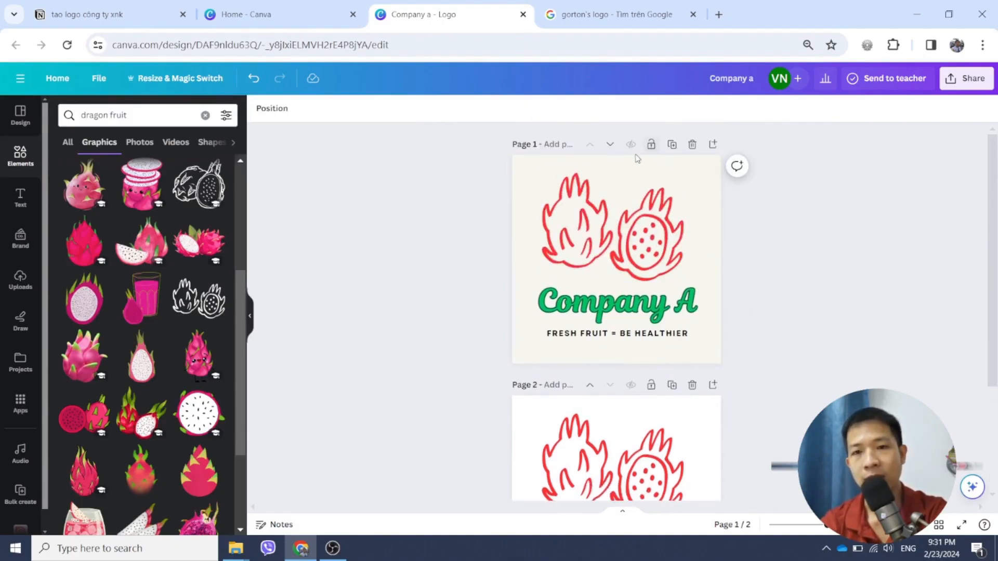
scroll(860, 267, "down", 3)
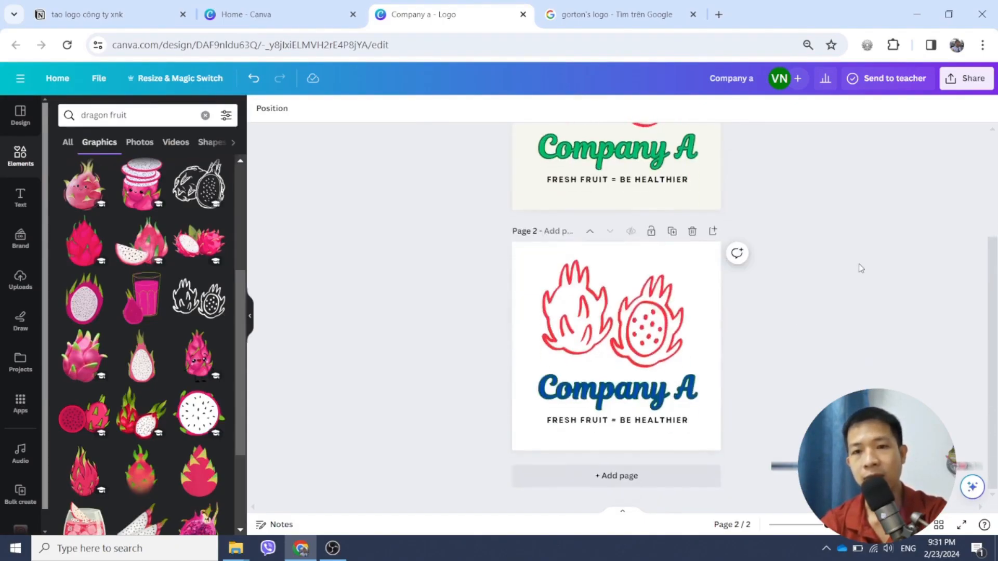
scroll(782, 296, "up", 3)
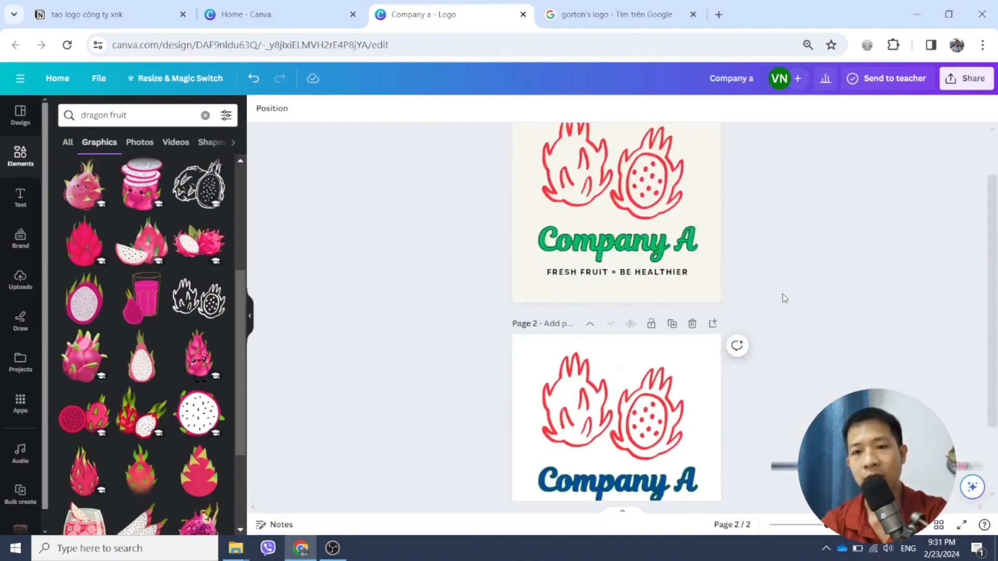
left_click(968, 85)
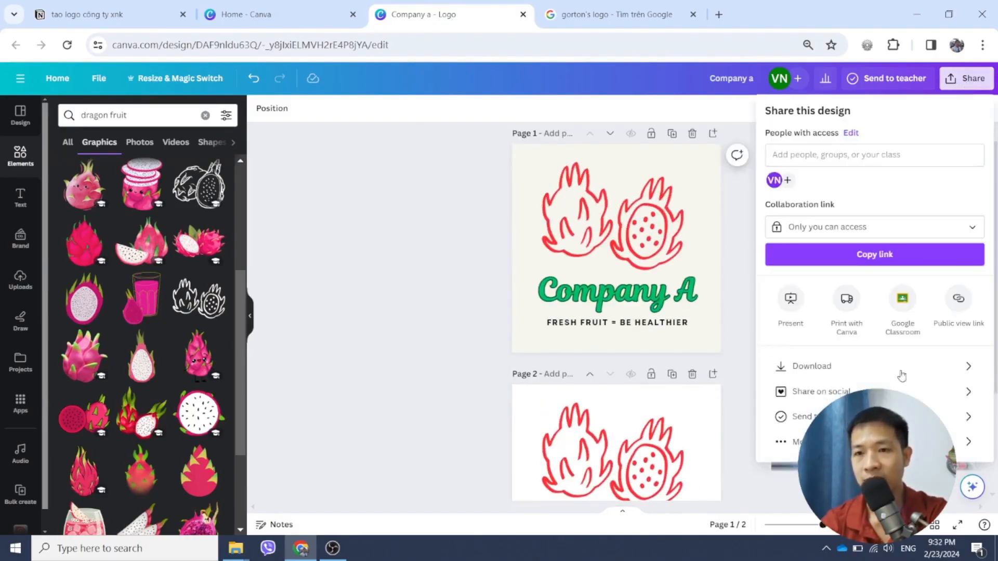
left_click(806, 374)
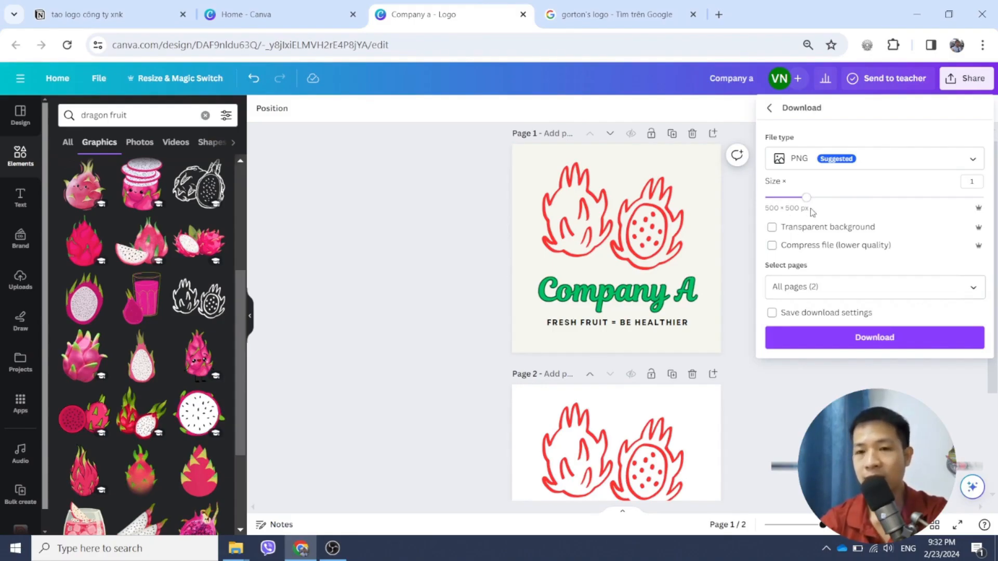
left_click_drag(806, 198, 892, 201)
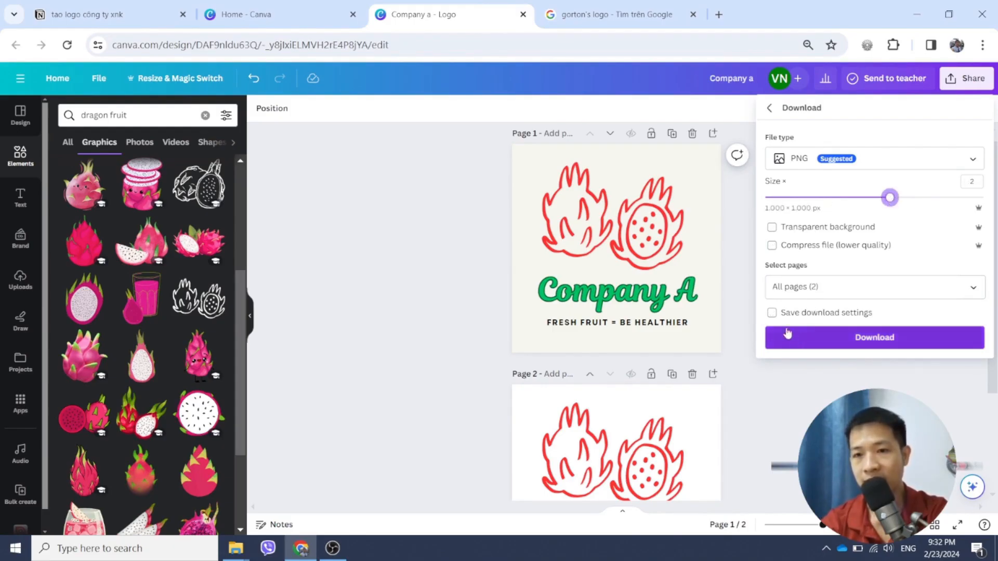
left_click(849, 293)
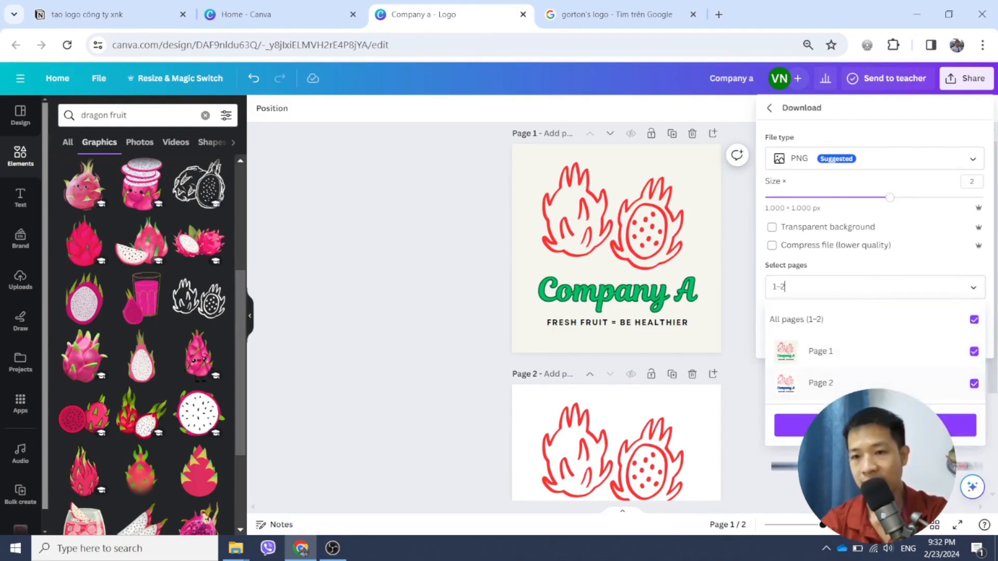
left_click(917, 243)
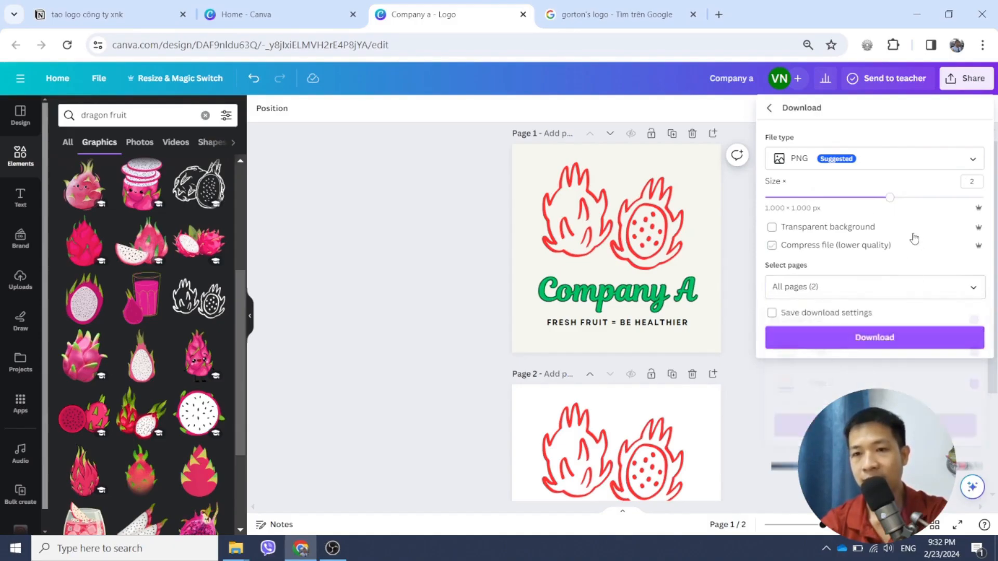
left_click(838, 162)
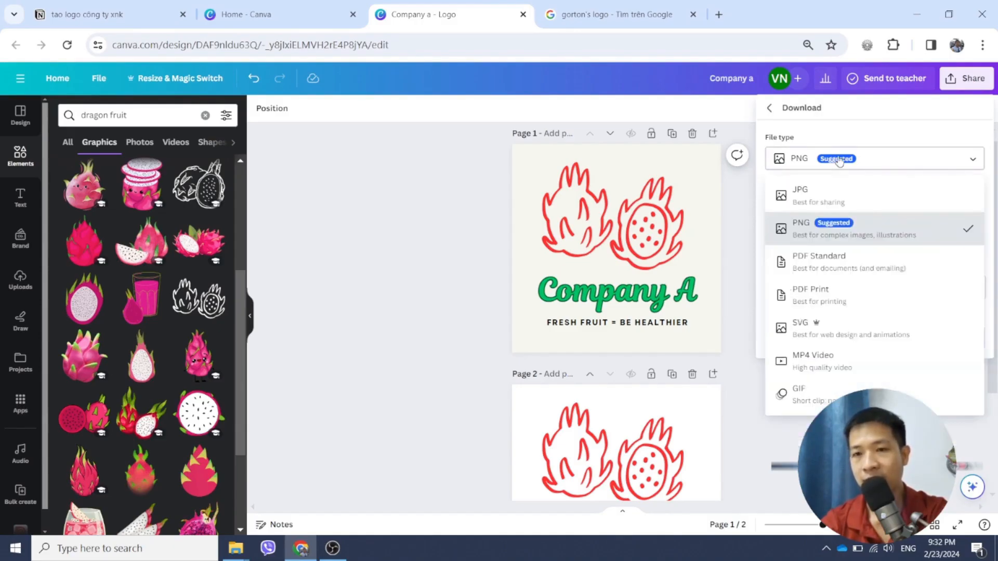
left_click(801, 232)
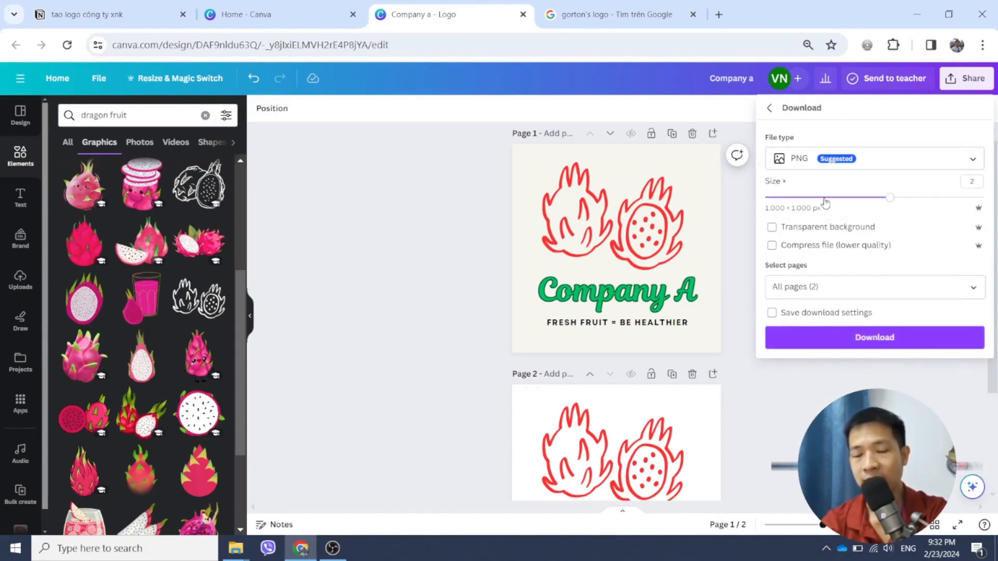
- Download both logo pages and save them to the Desktop as Company a.zip
left_click(882, 346)
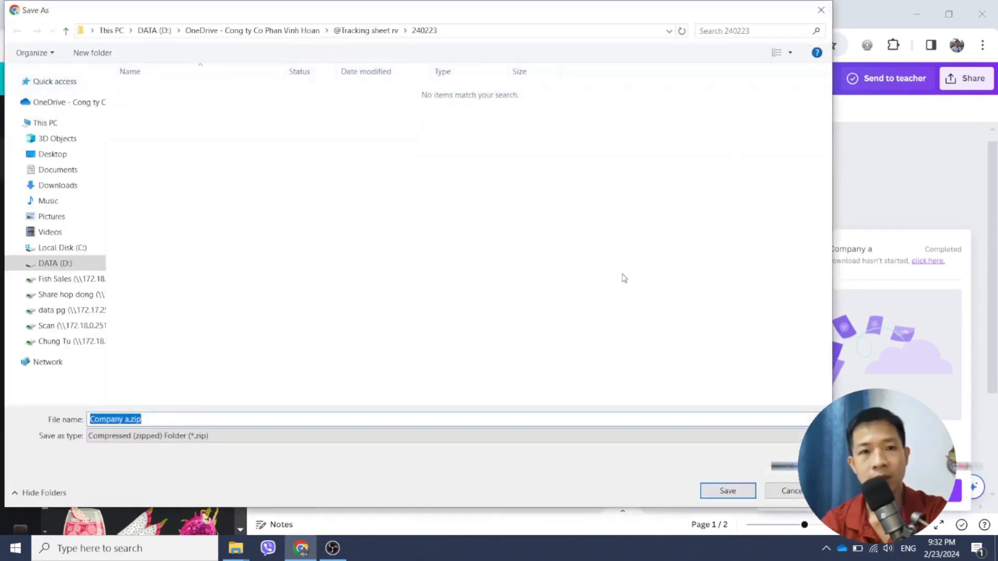
left_click(54, 156)
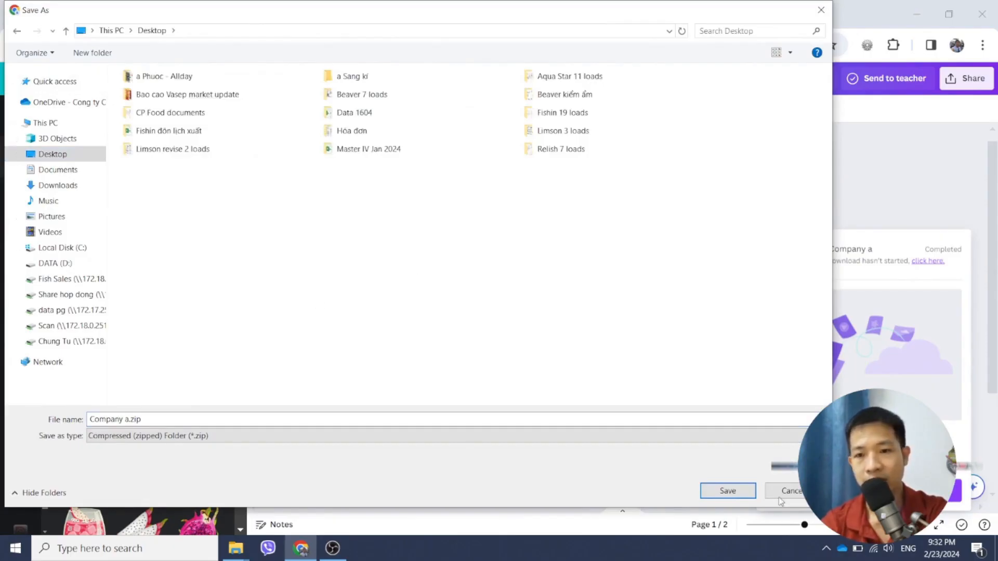
left_click(725, 493)
- Show the desktop and open the downloaded "Company a" folder in a maximised window
key("super+d")
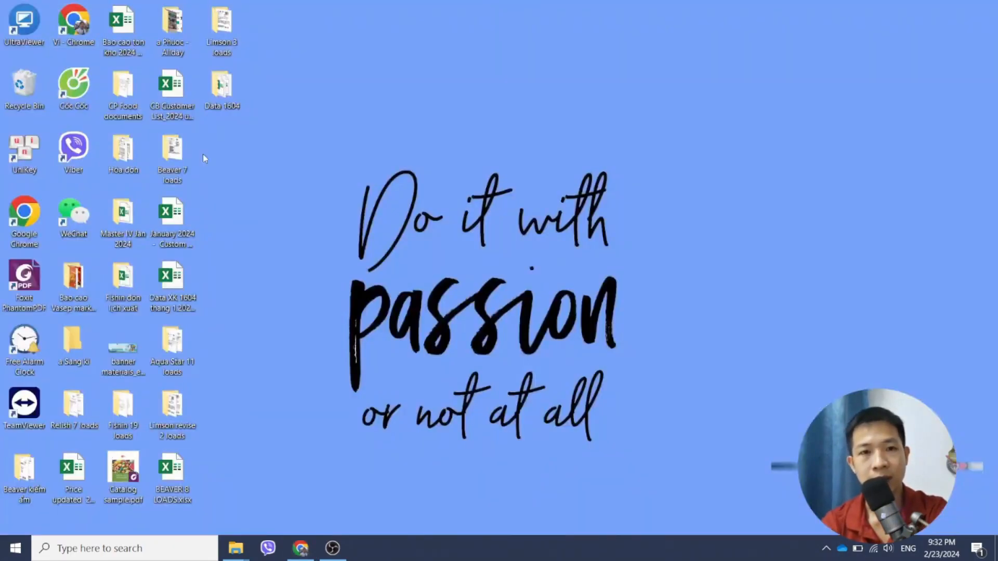
double_click(224, 215)
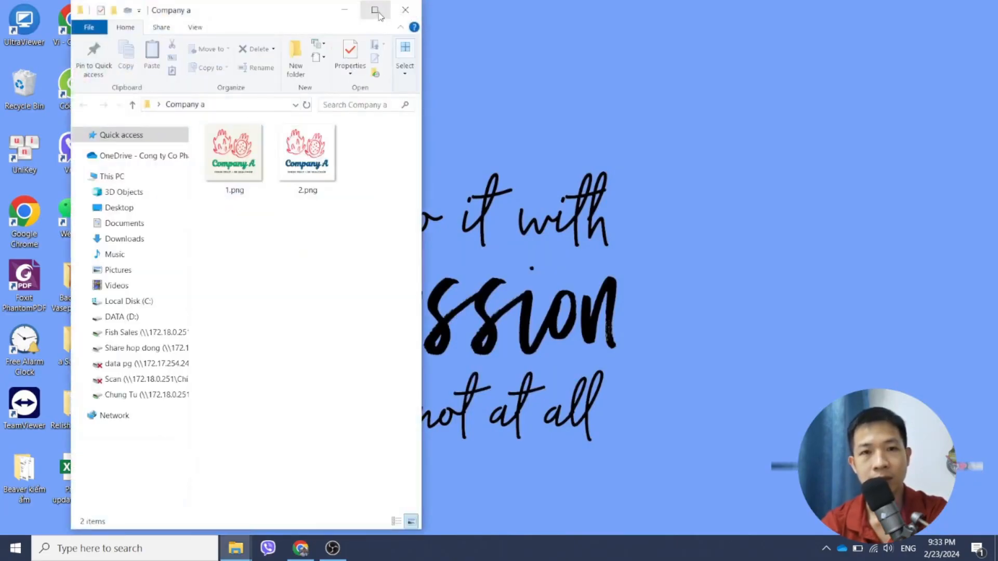
left_click(375, 11)
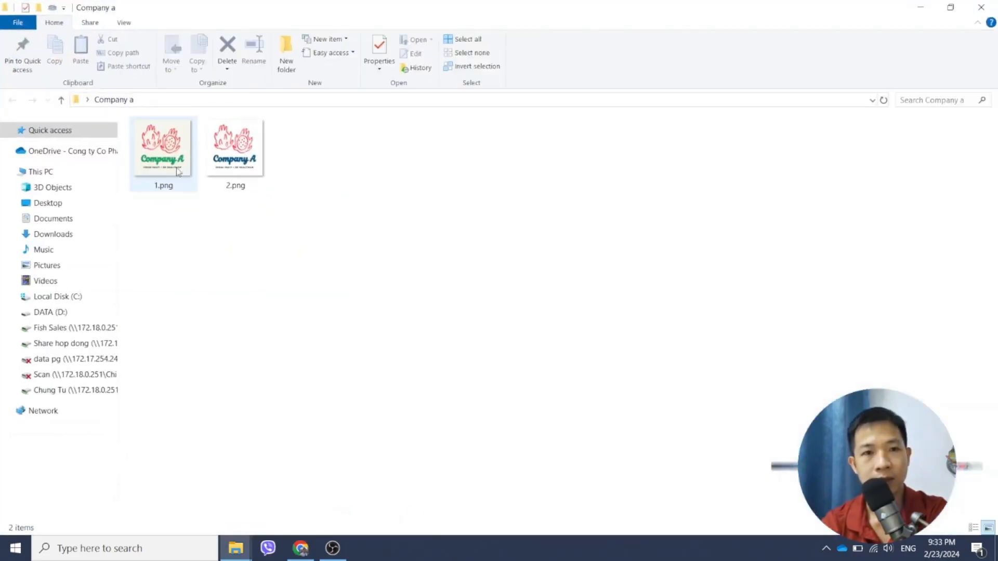
- View the exported logos 1.png and 2.png in the image viewer and switch back to the Canva design
left_click(169, 165)
double_click(211, 162)
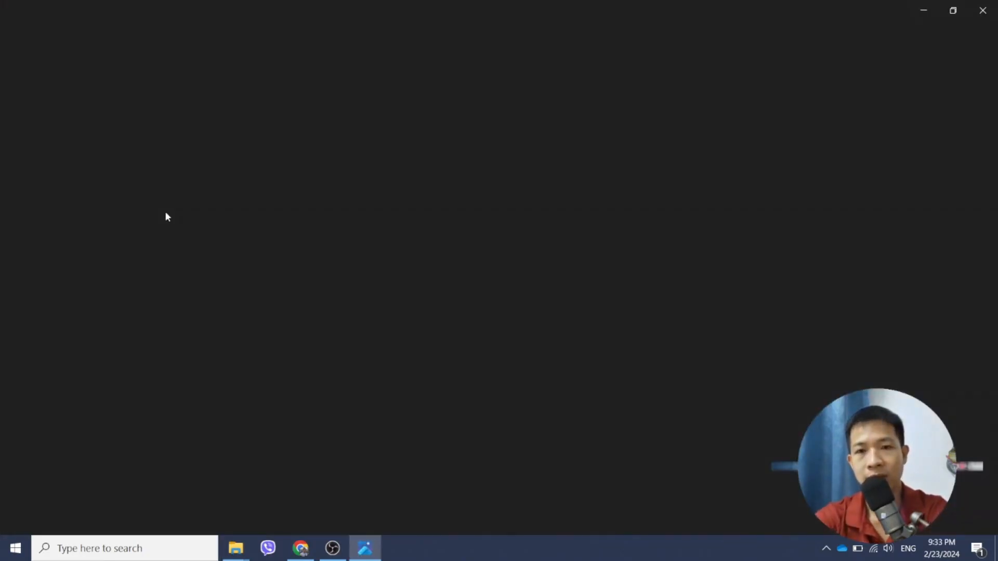
key("Right")
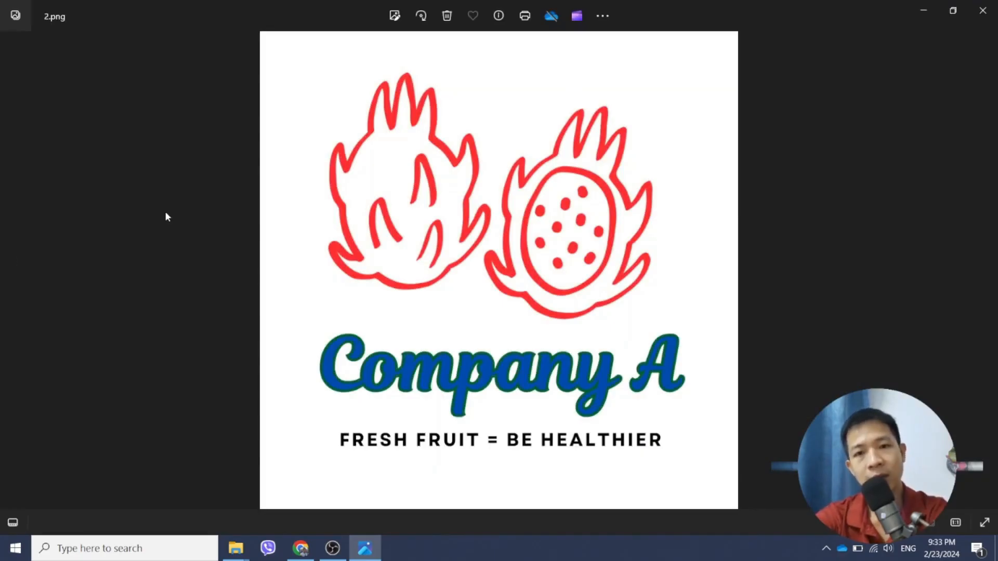
left_click(982, 10)
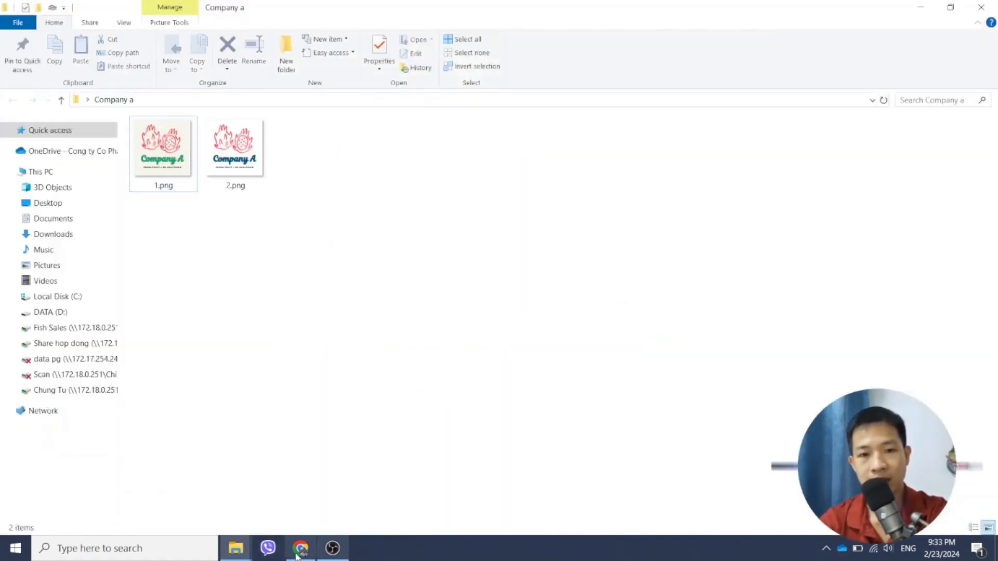
left_click(300, 548)
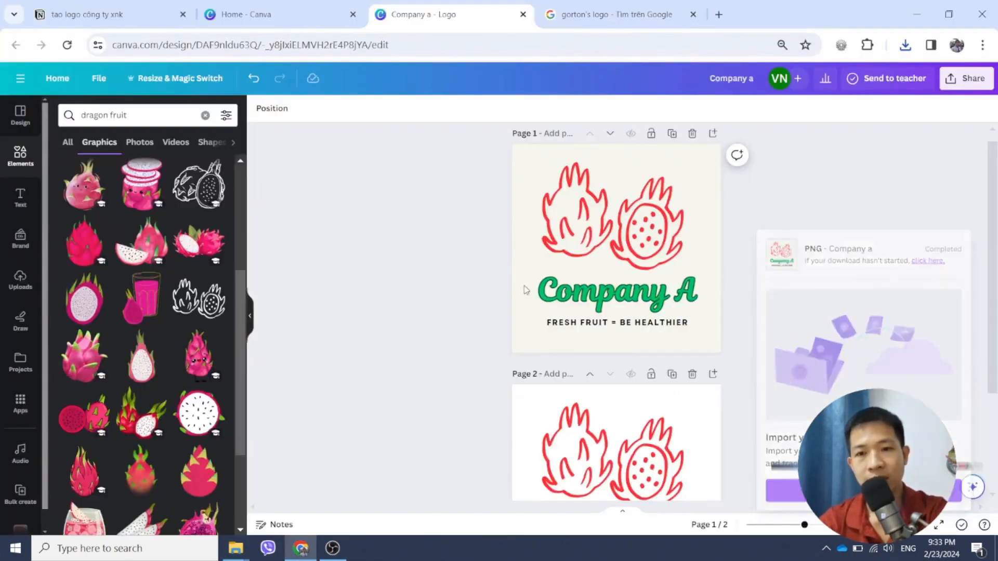